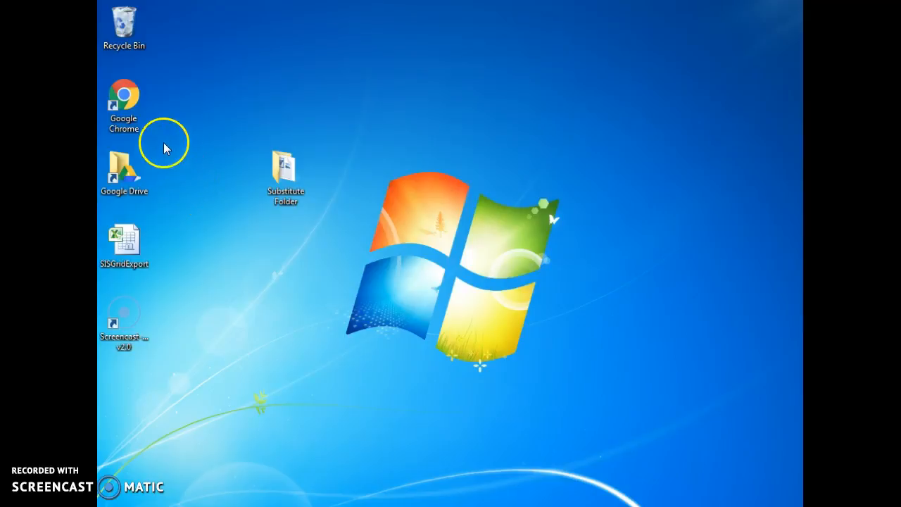
- Launch Chrome and load symbaloo.com in the current tab
double_click(124, 97)
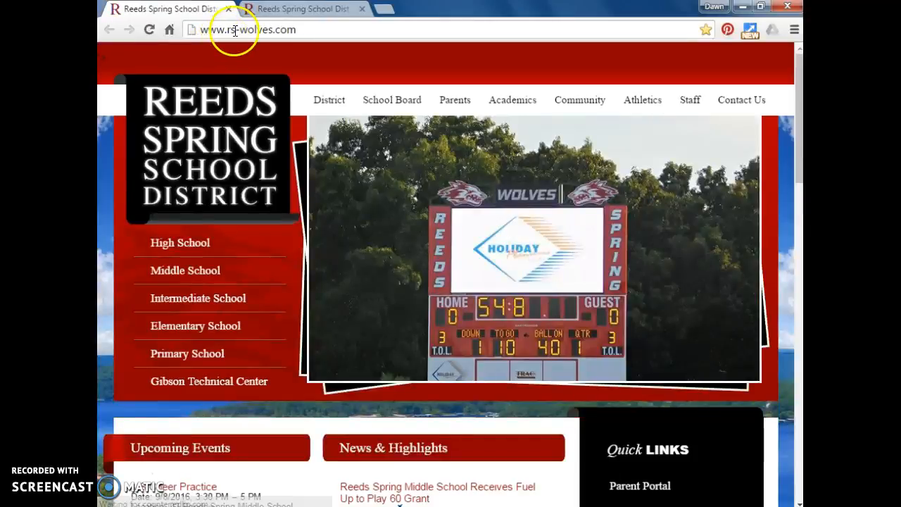
left_click(233, 30)
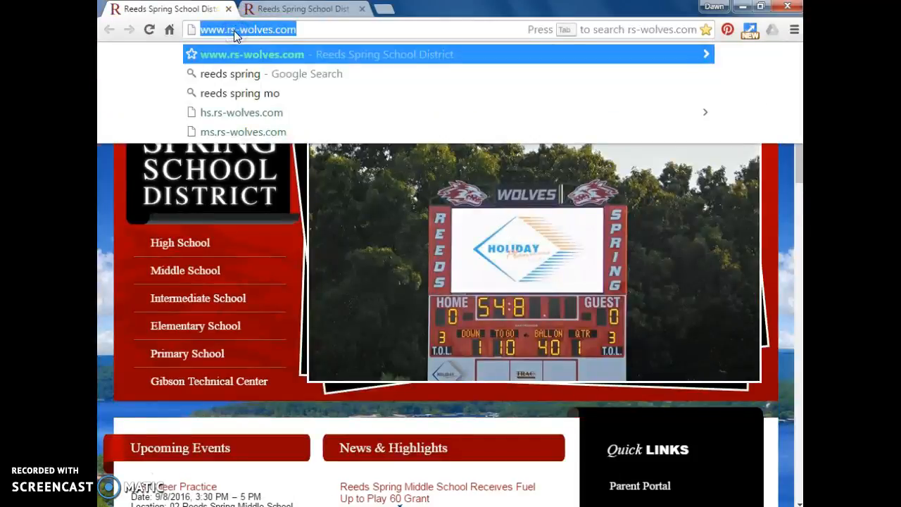
type("symba")
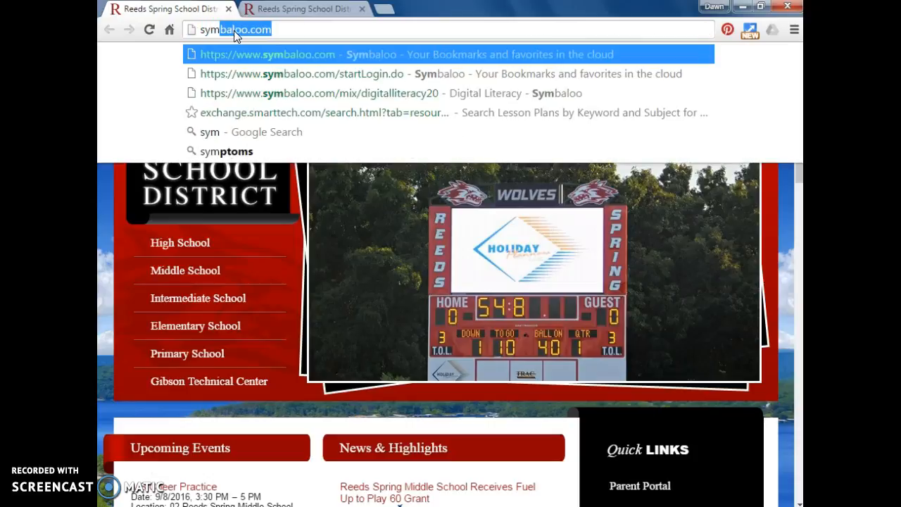
type("loo.co")
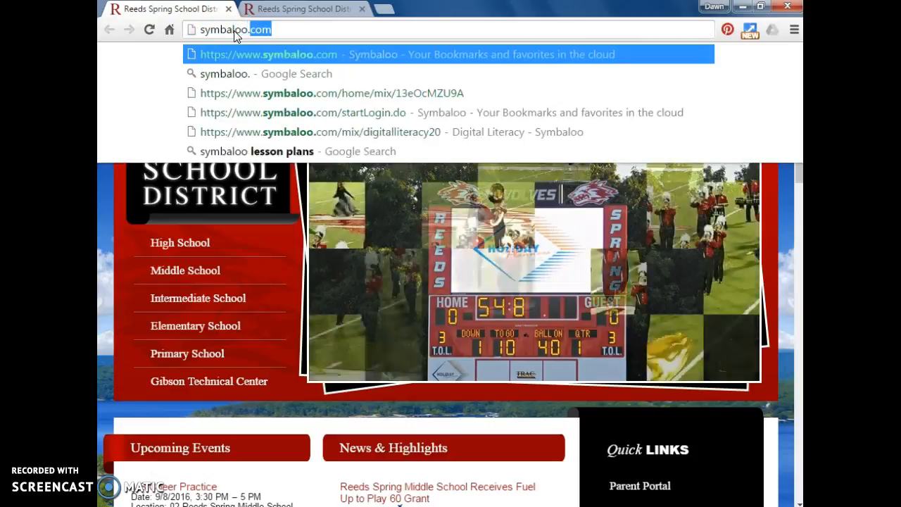
key("Return")
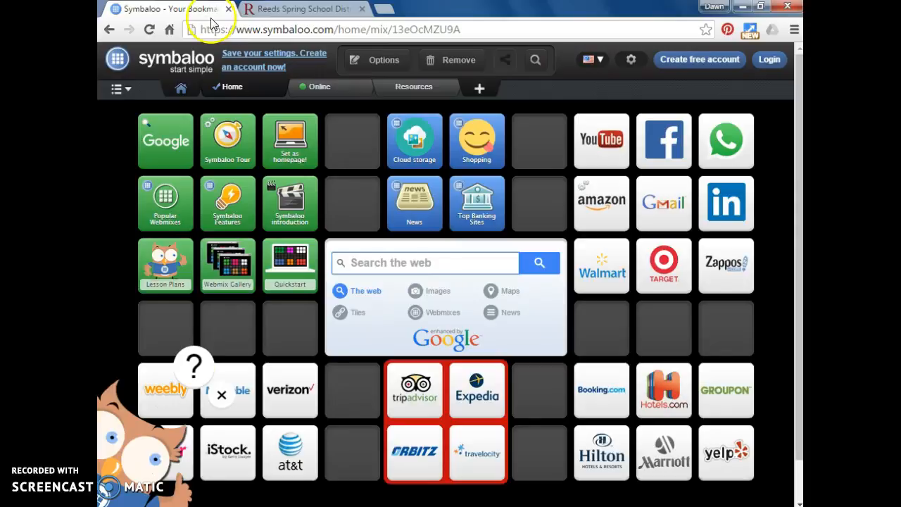
- Open the free account form and enter the account holder's name, saved e-mail and password
left_click(671, 62)
left_click(409, 241)
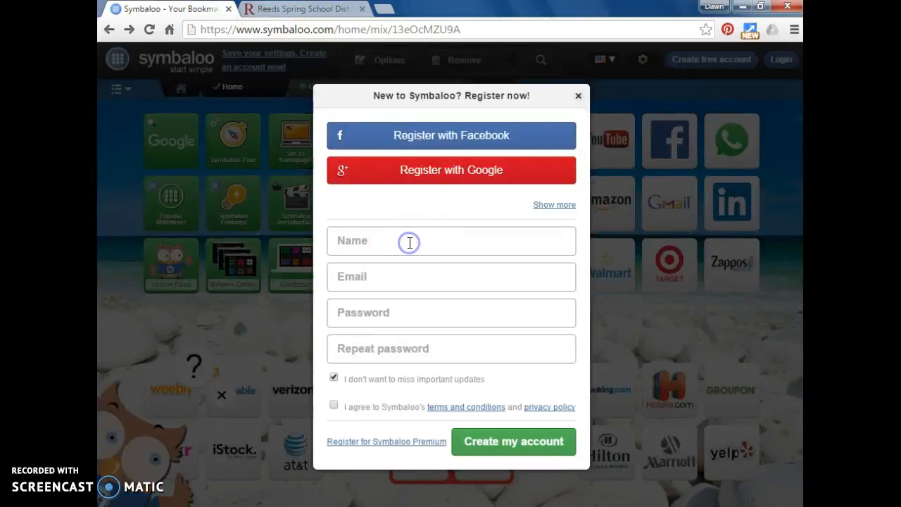
type("Dawn")
key("Tab")
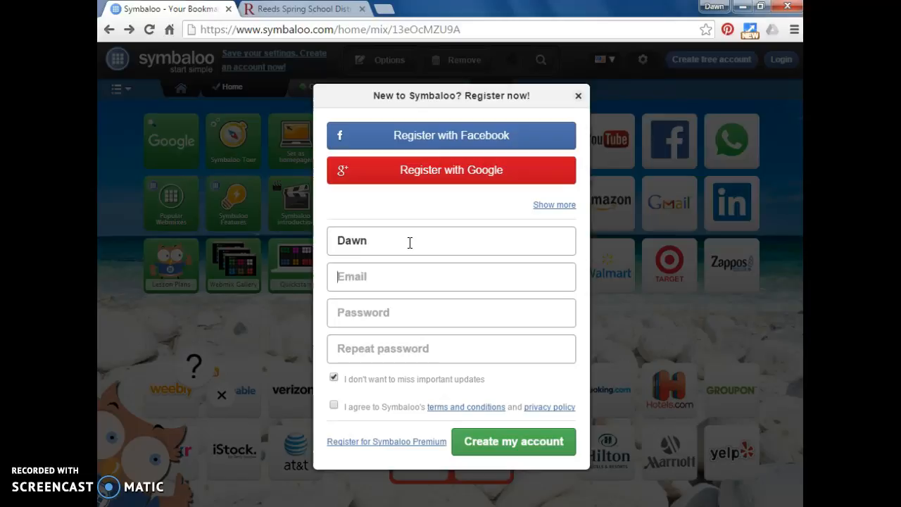
type("dmt2tea")
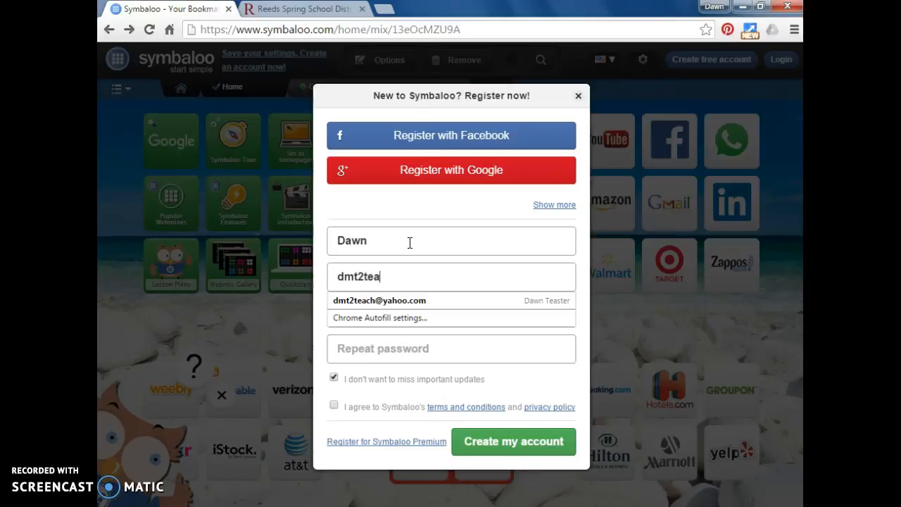
key("Down")
key("Tab")
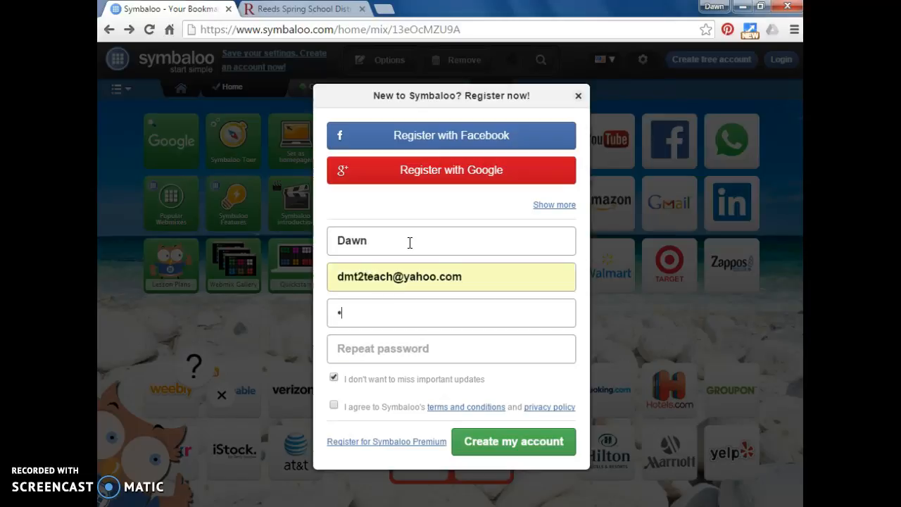
type("••••")
- Opt out of update e-mails and agree to the terms and conditions
left_click(334, 378)
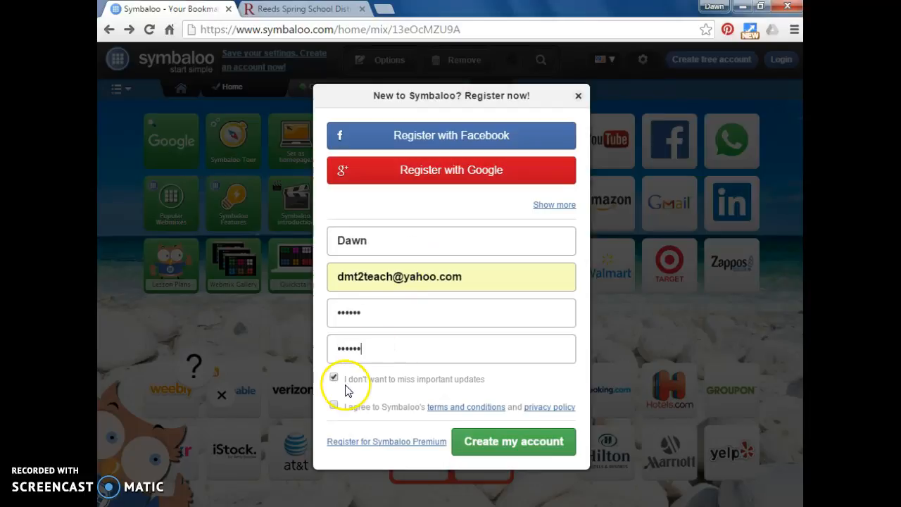
left_click(334, 378)
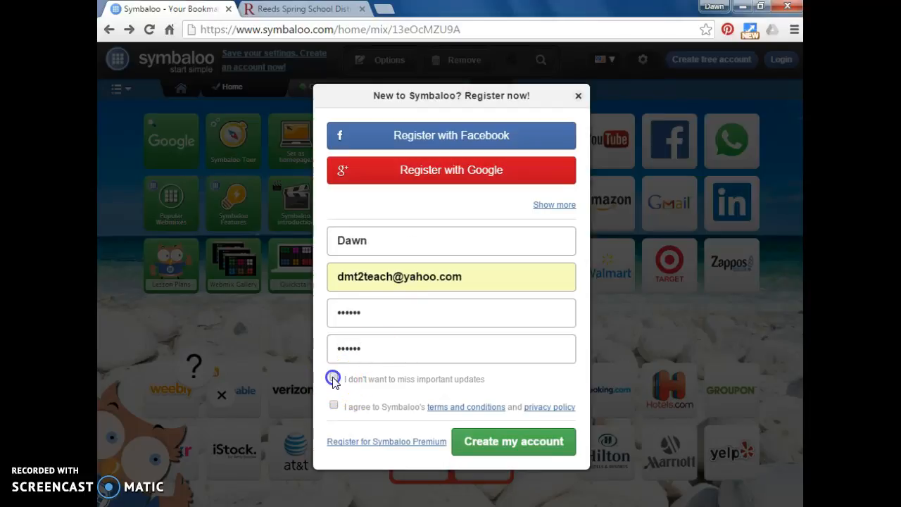
left_click(334, 405)
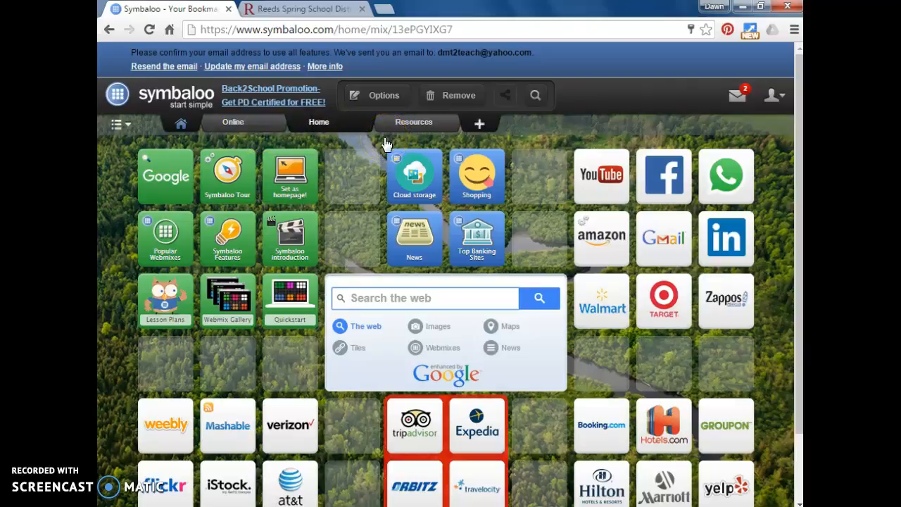
- Add an empty webmix named 'Spelling' and open it
left_click(483, 126)
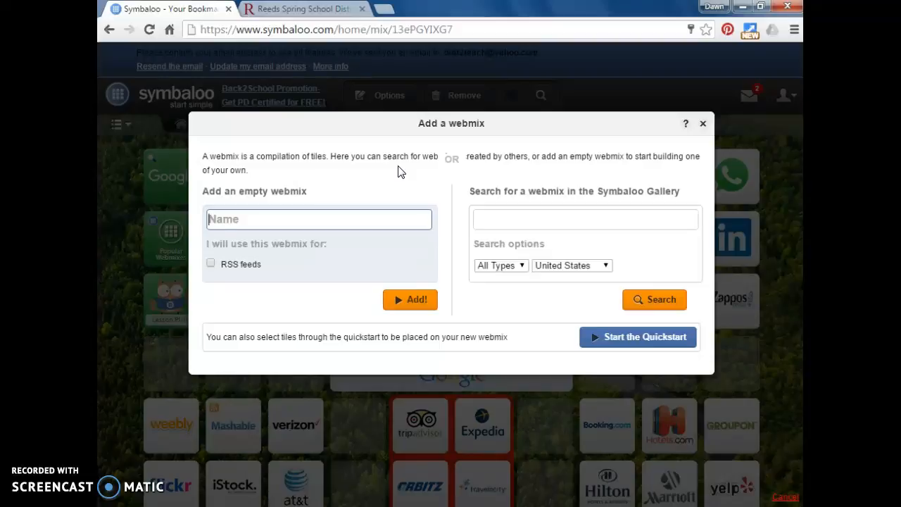
type("Sp")
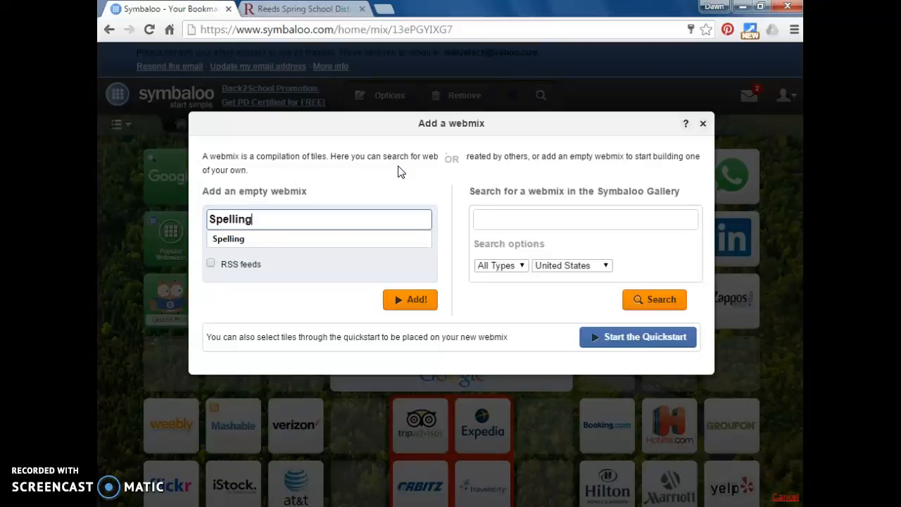
type("elling")
left_click(374, 239)
left_click(408, 300)
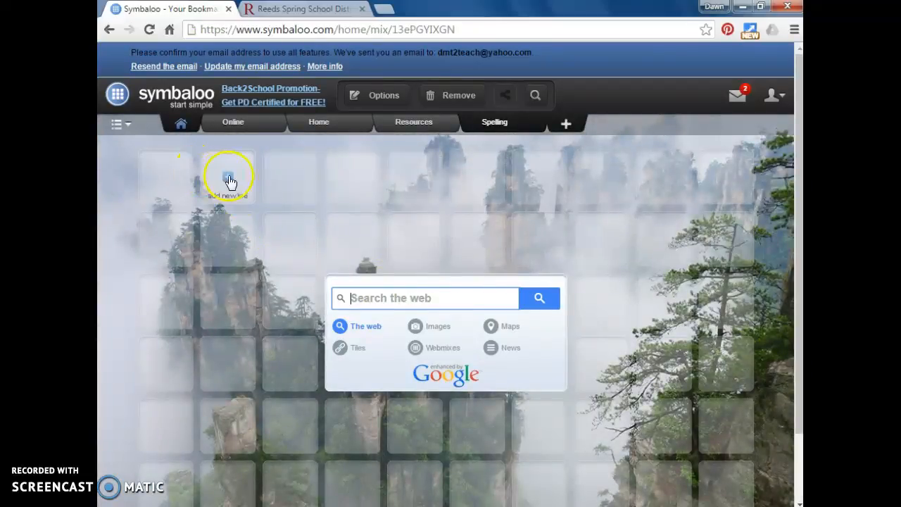
- Start a custom tile in the first cell of the Spelling webmix
left_click(180, 179)
left_click(178, 176)
left_click(159, 273)
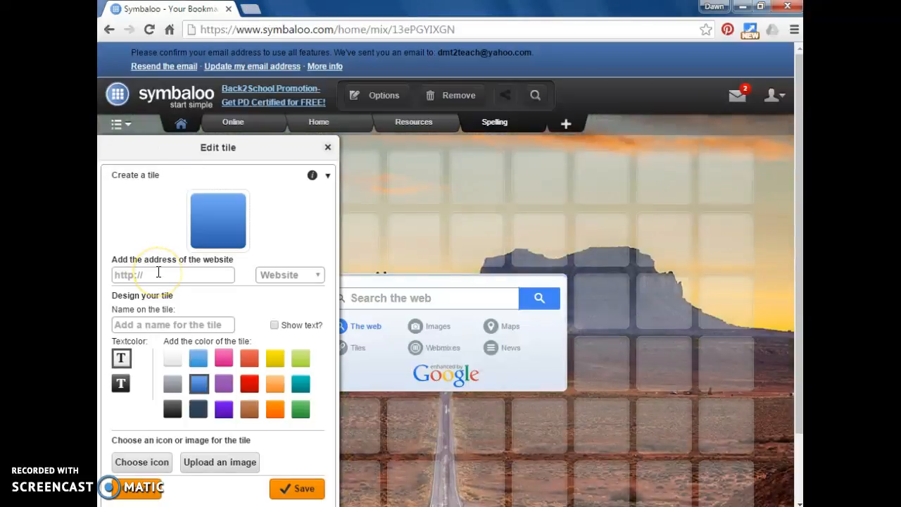
- Open spellingcity.com in a new tab and copy its web address
left_click(253, 9)
type("spellingcity.com")
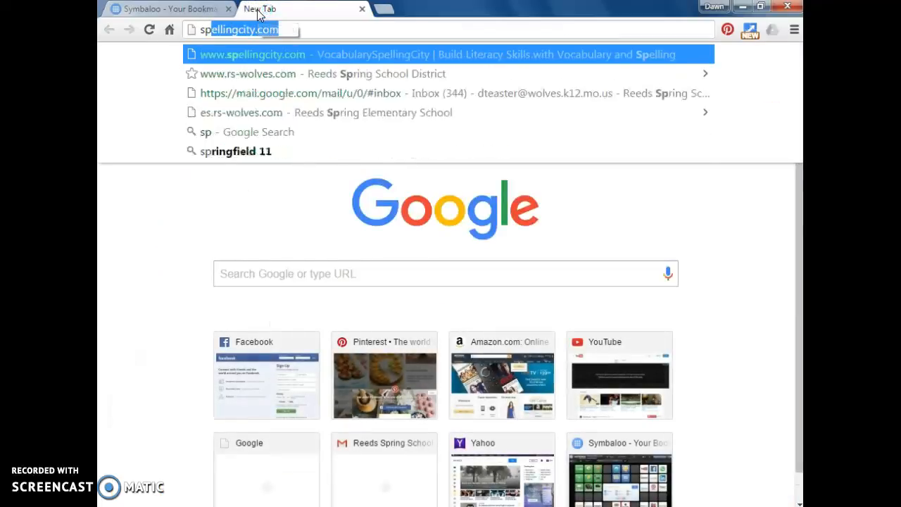
key("Return")
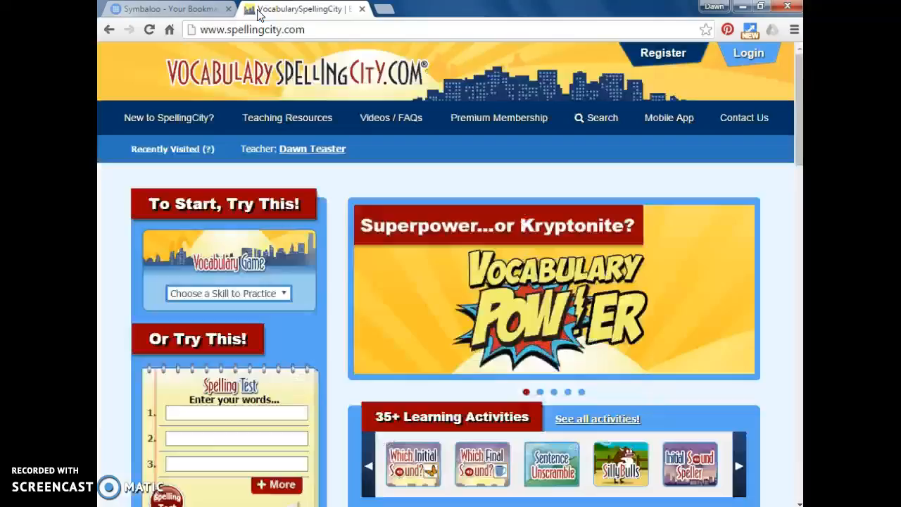
left_click(251, 29)
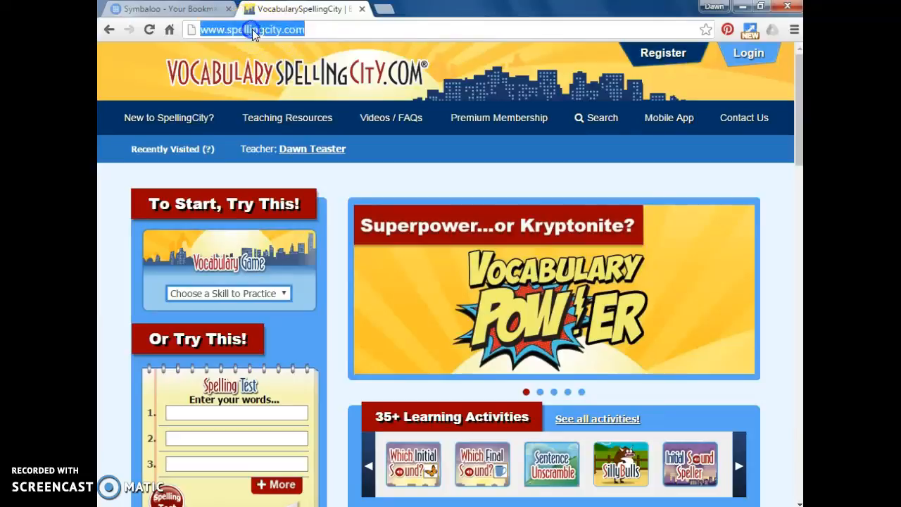
right_click(248, 28)
left_click(277, 80)
left_click(160, 9)
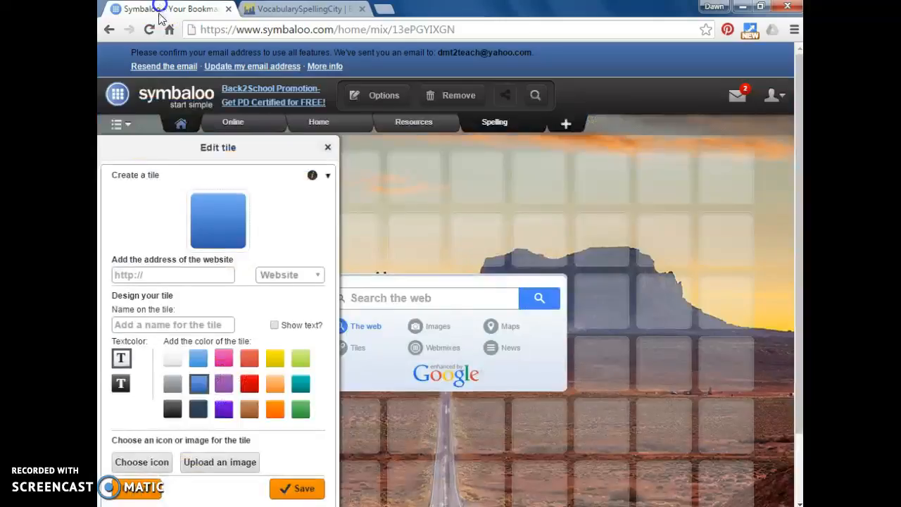
- Paste the SpellingCity address as a website link and name the tile 'SpellingCity' with text shown
right_click(148, 274)
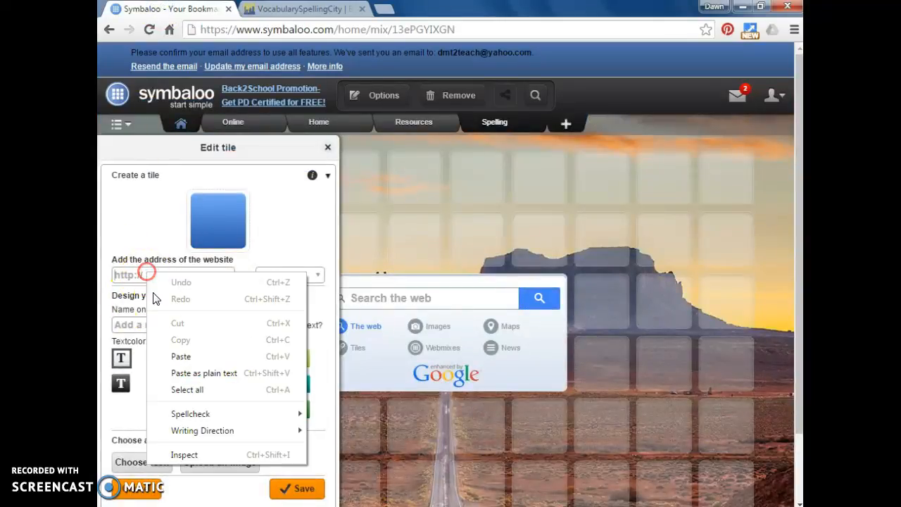
left_click(160, 352)
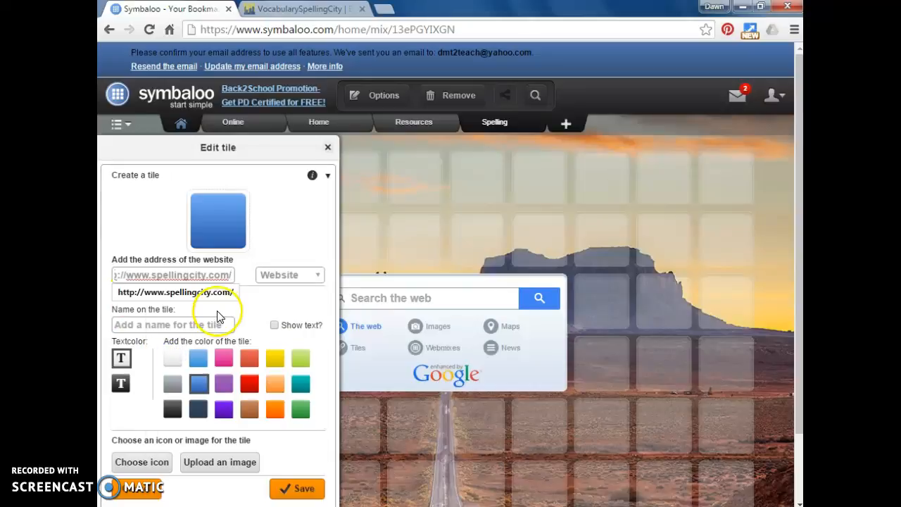
left_click(278, 275)
left_click(162, 321)
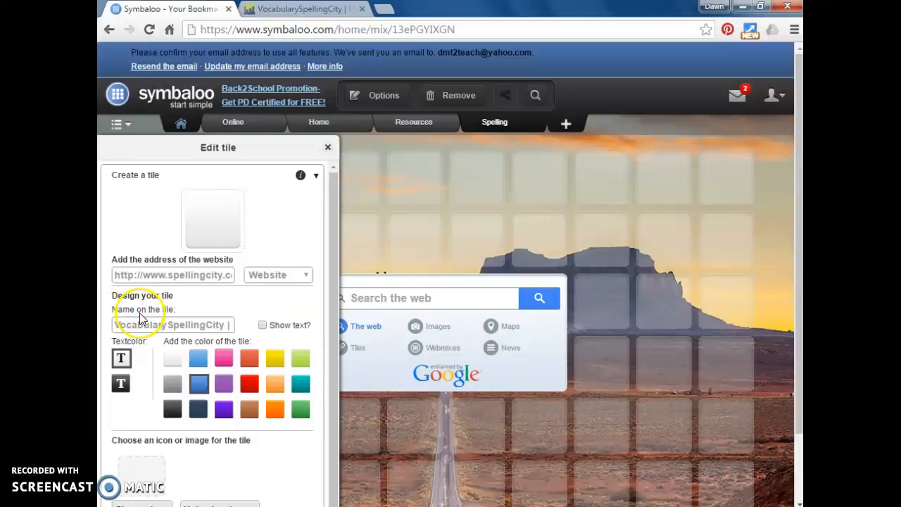
left_click_drag(168, 326, 126, 325)
key("BackSpace")
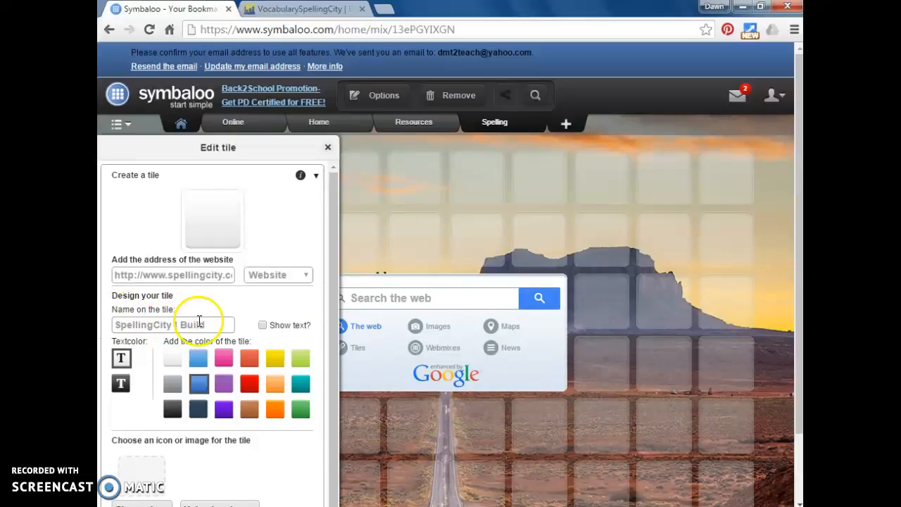
left_click_drag(211, 325, 187, 324)
key("BackSpace")
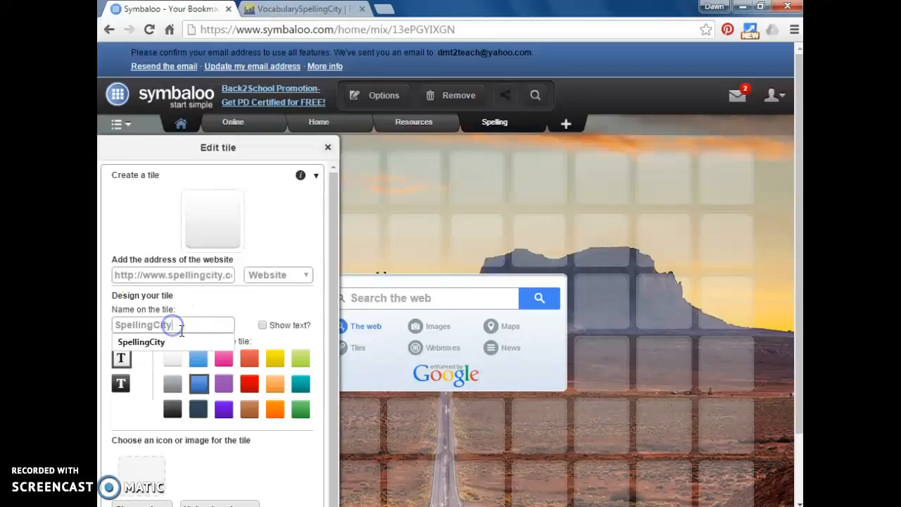
left_click(262, 326)
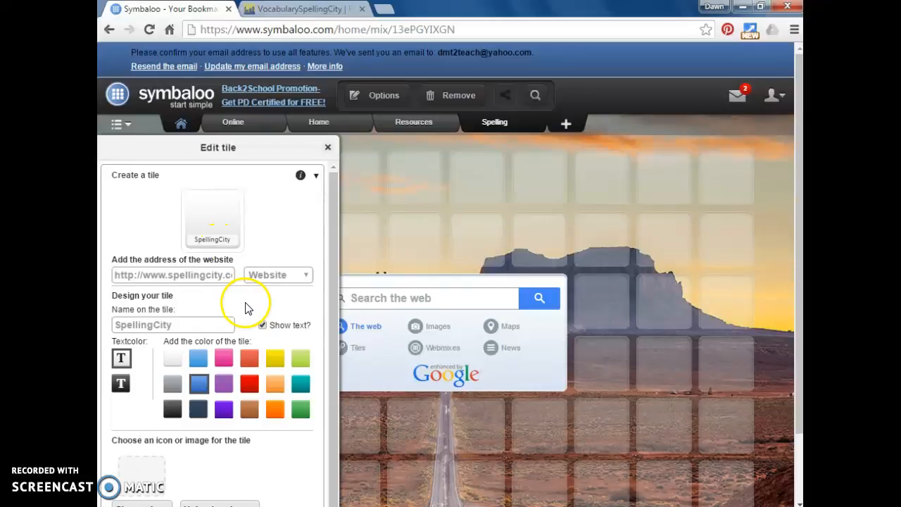
- Colour the SpellingCity tile light green and save it
left_click(300, 358)
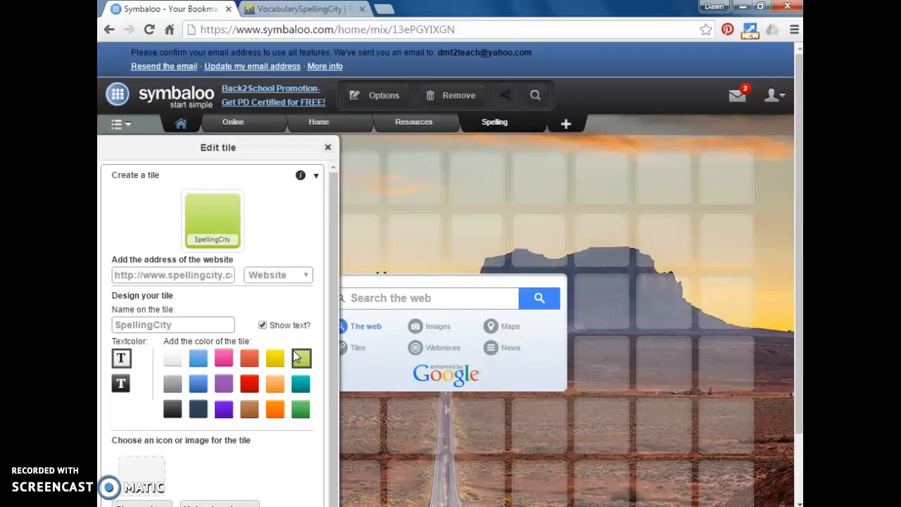
left_click(262, 359)
scroll(261, 359, "down", 2)
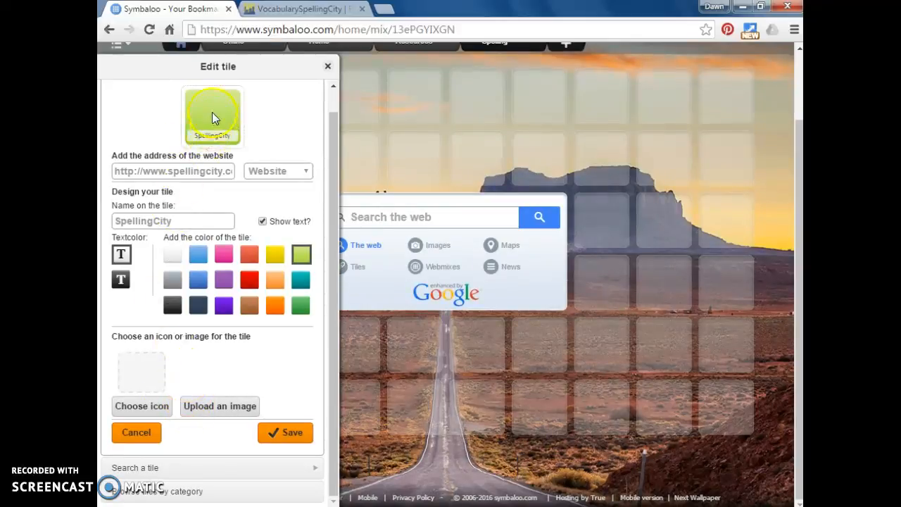
left_click(279, 436)
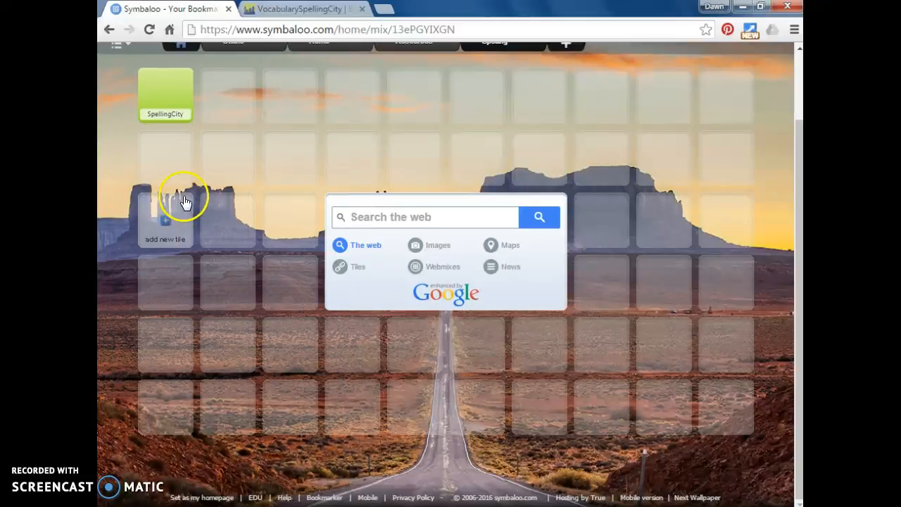
- Test the SpellingCity tile's link, re-save it unchanged, and begin a new tile beside it
left_click(161, 101)
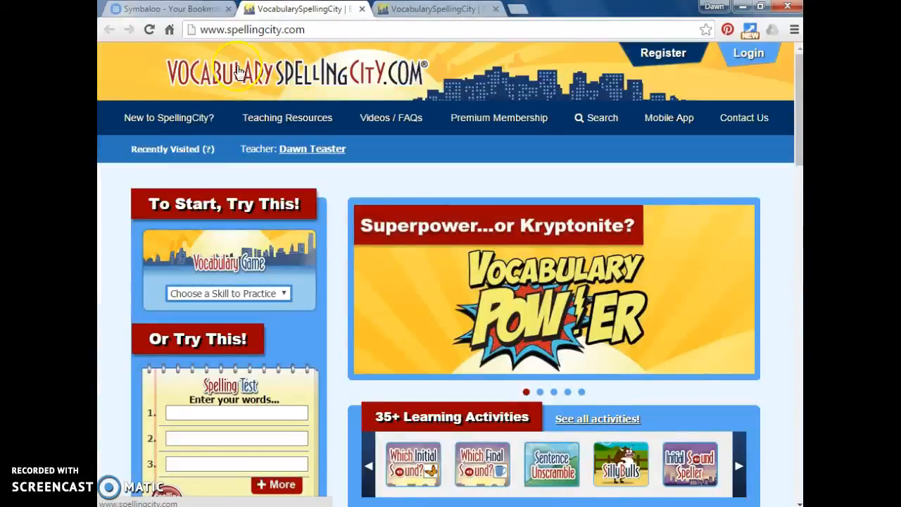
left_click(362, 9)
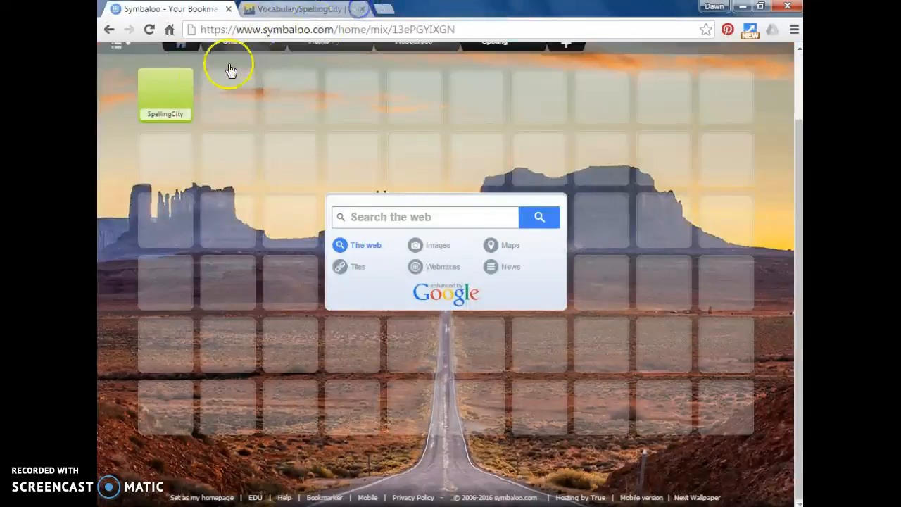
right_click(166, 102)
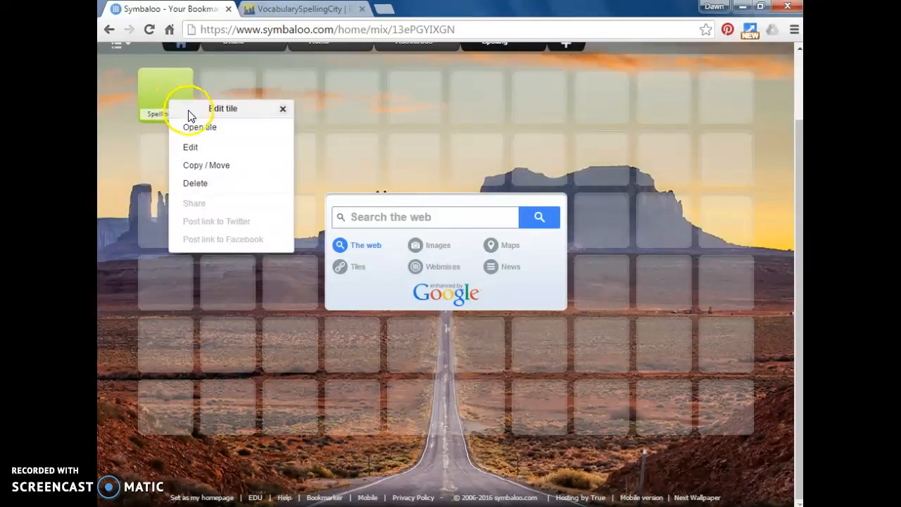
left_click(192, 145)
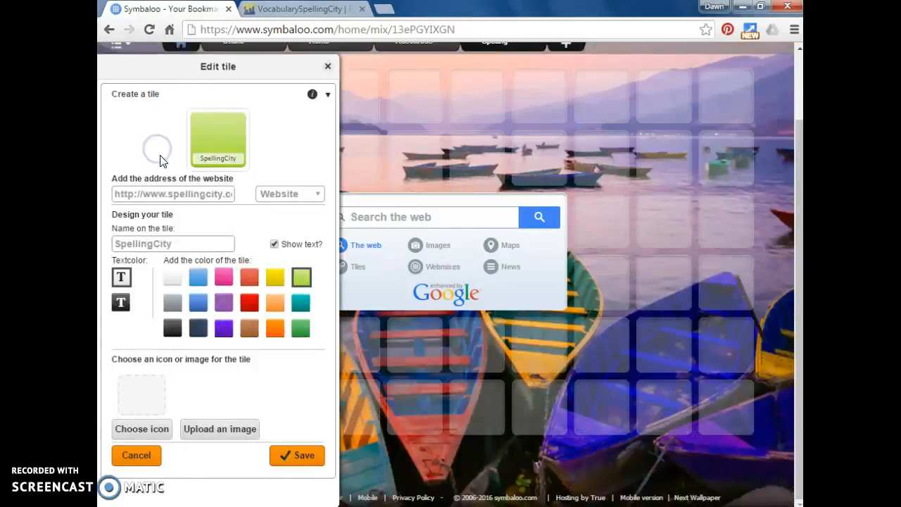
left_click(291, 455)
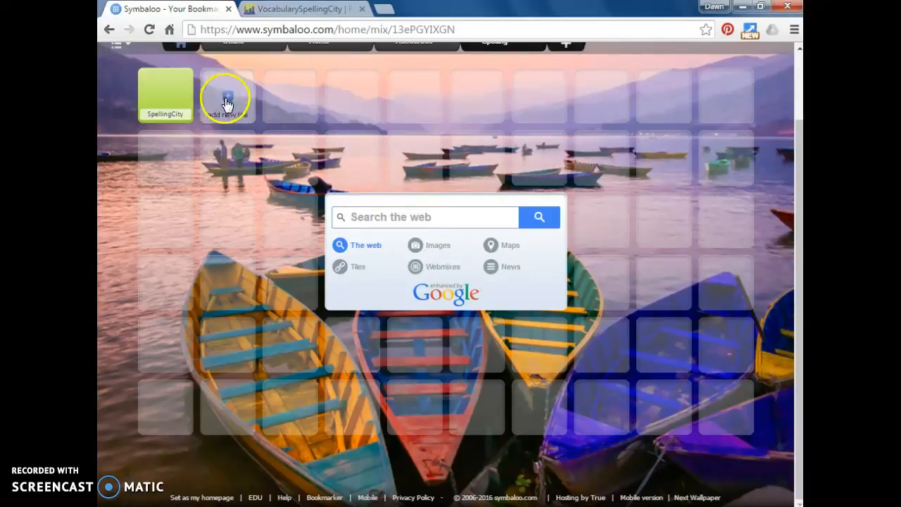
left_click(229, 103)
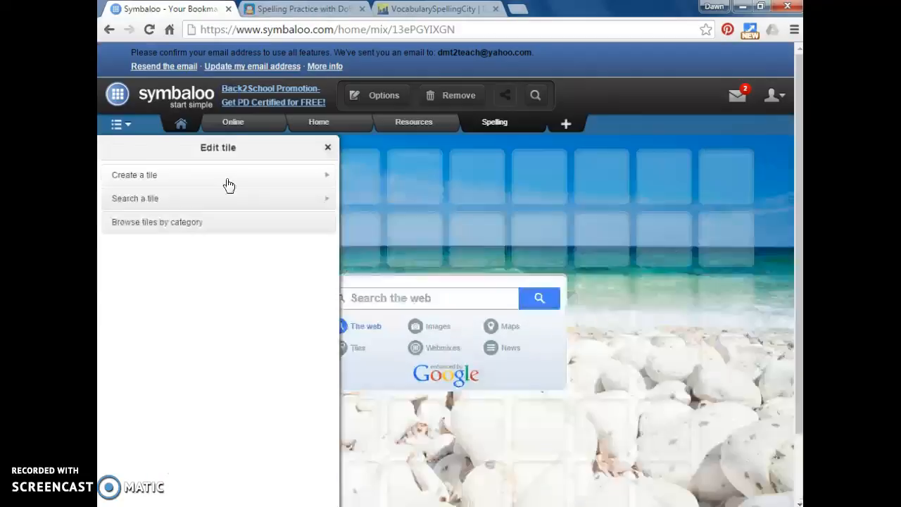
left_click(164, 181)
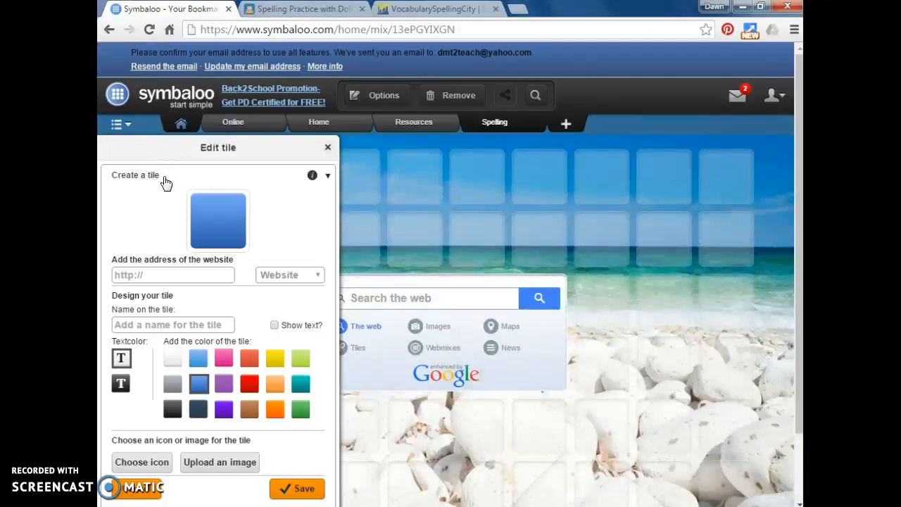
- Search the web for 'spelling games' from the tile form's search box
left_click(363, 302)
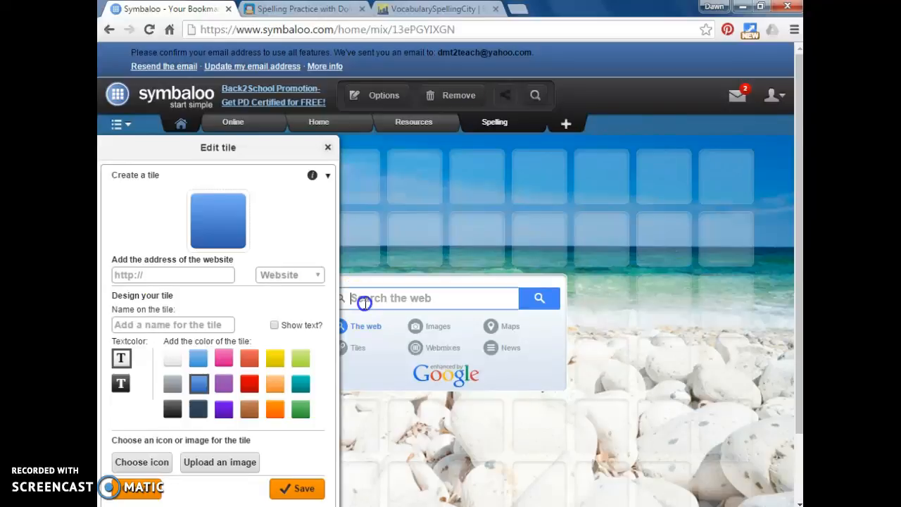
type("spelling gsa")
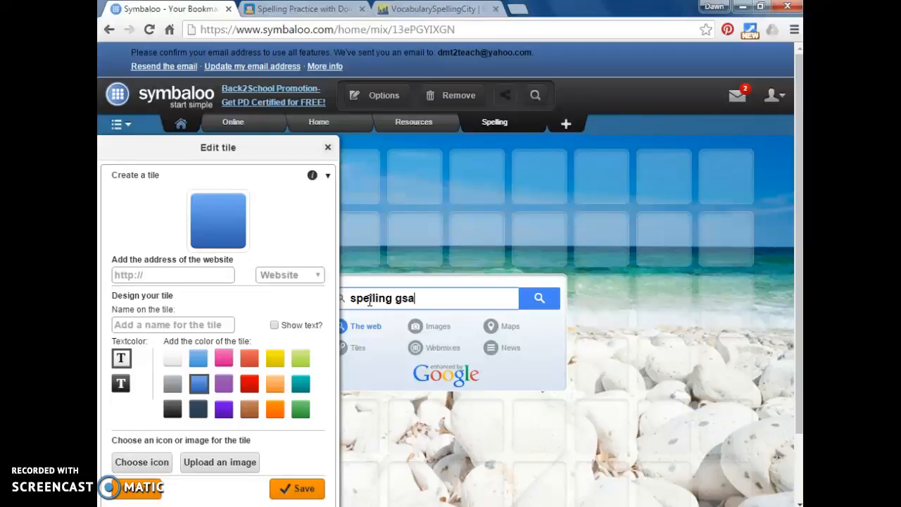
type("m")
key("BackSpace")
key("BackSpace")
key("BackSpace")
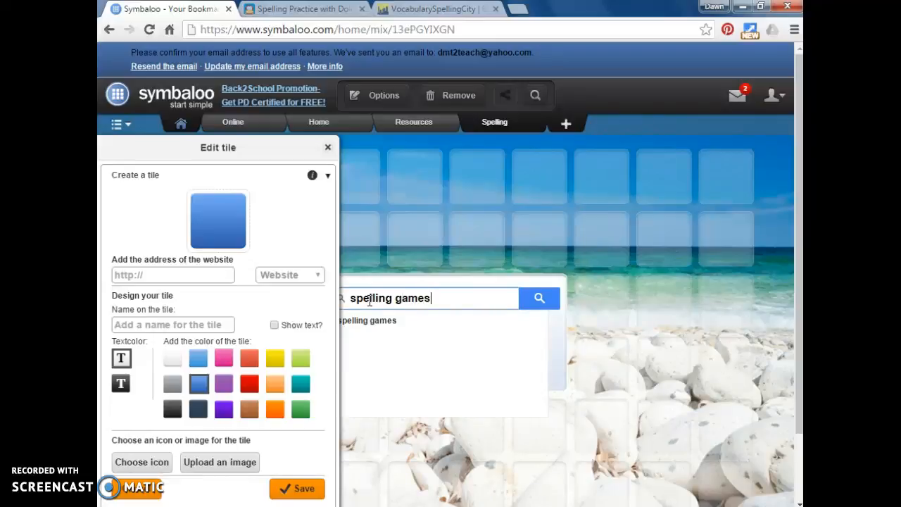
key("Return")
left_click(394, 288)
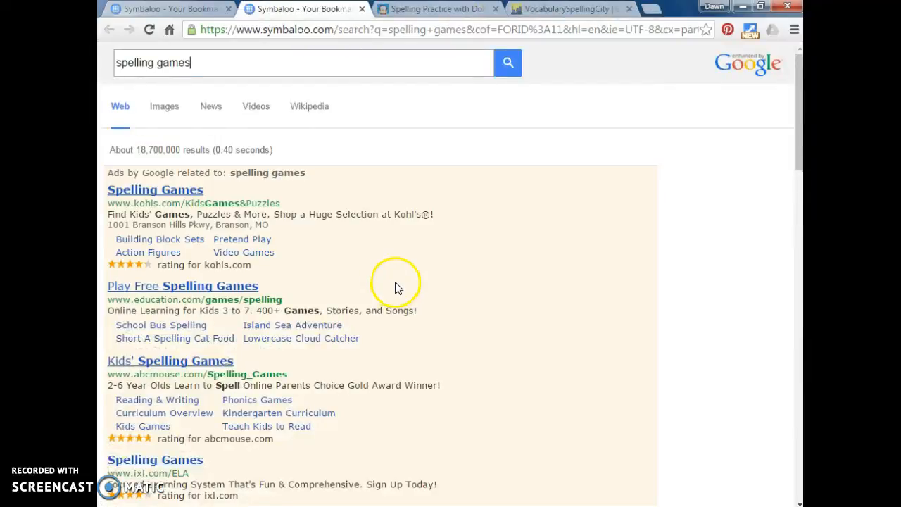
- Open ABCya's Spelling Bees page from the results and copy its abcya.com/spelling_practice.htm address
scroll(316, 268, "down", 8)
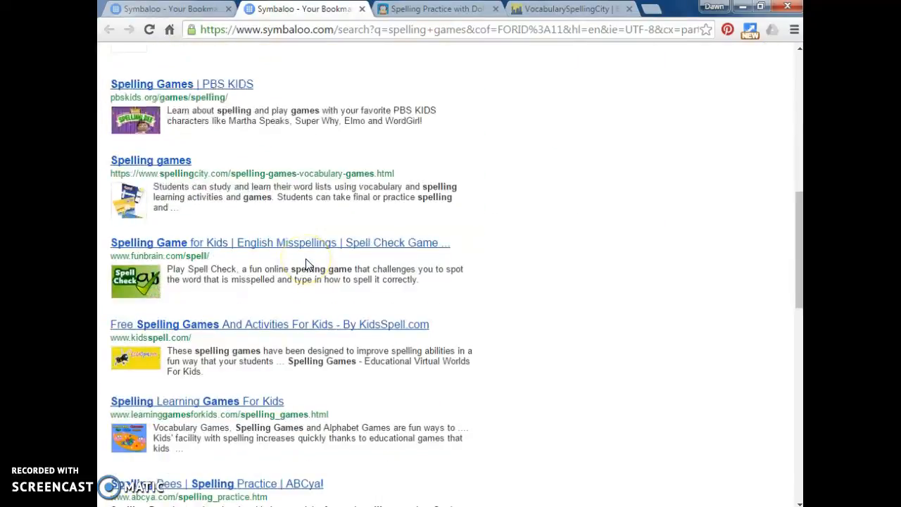
scroll(306, 264, "down", 3)
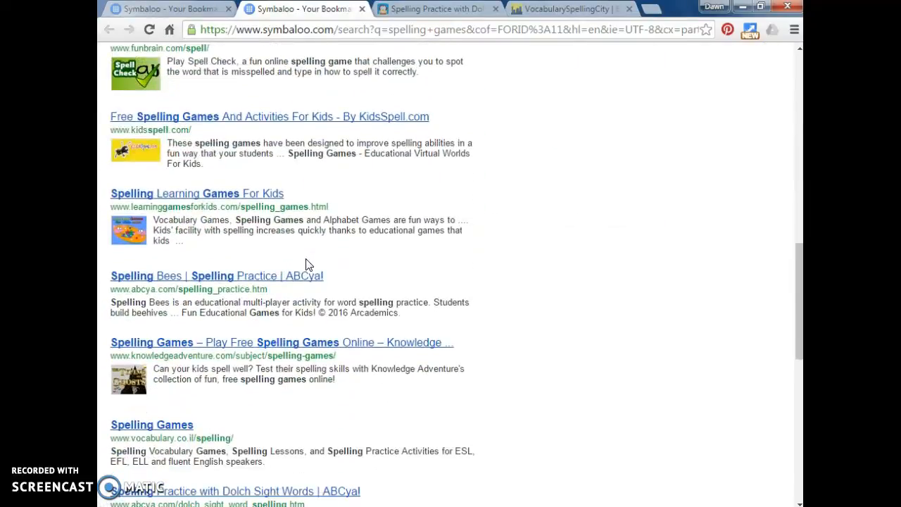
scroll(307, 261, "down", 1)
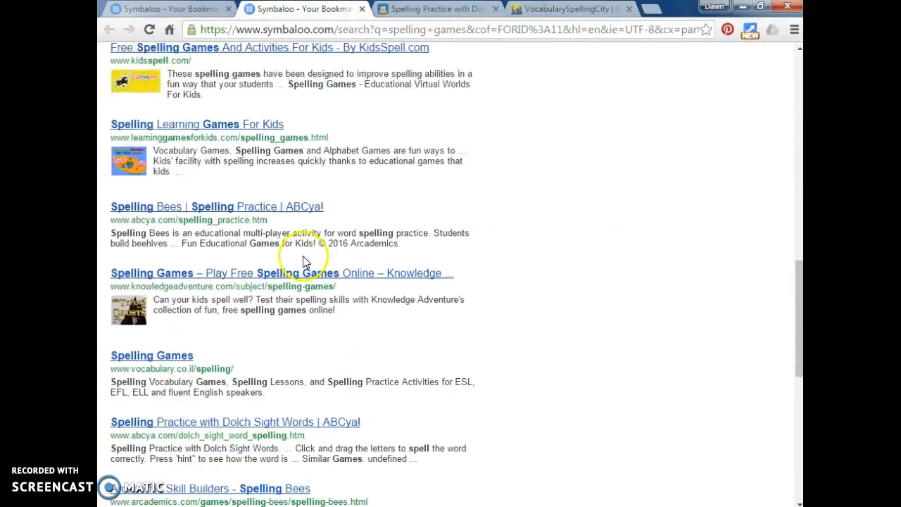
left_click(237, 207)
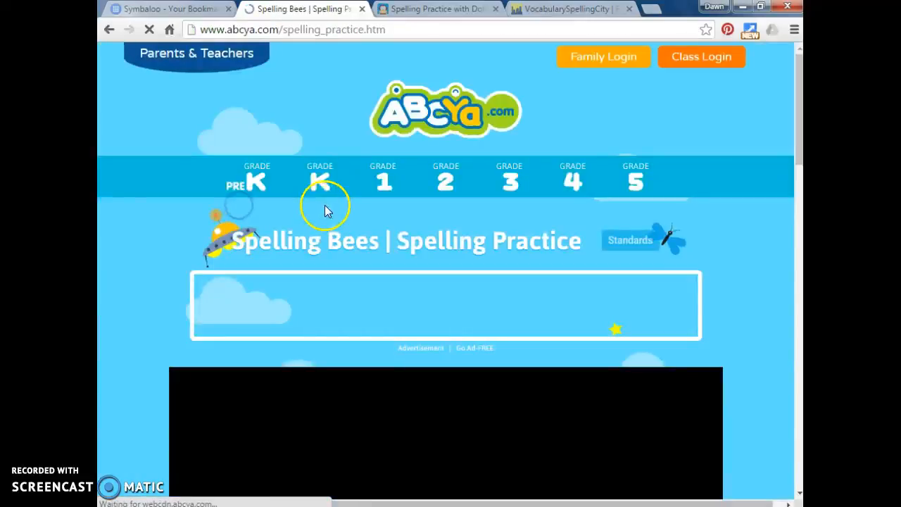
left_click(289, 29)
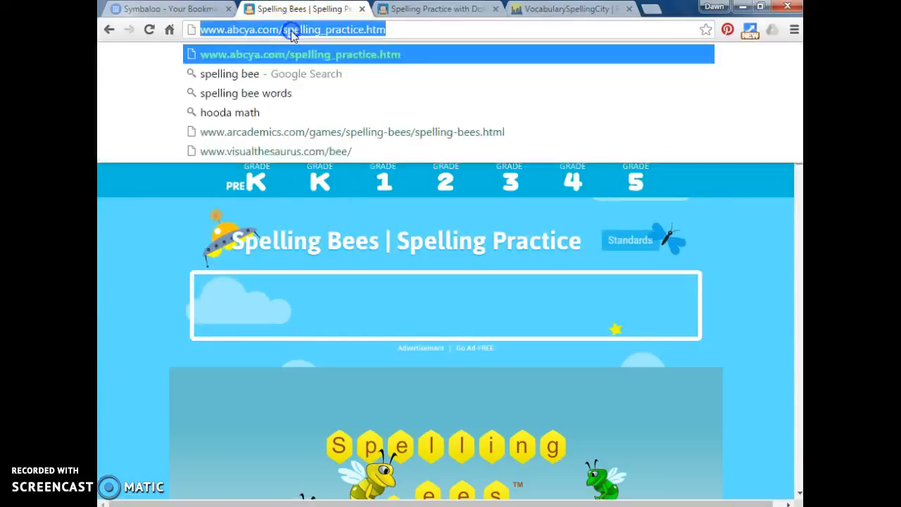
right_click(292, 33)
left_click(313, 82)
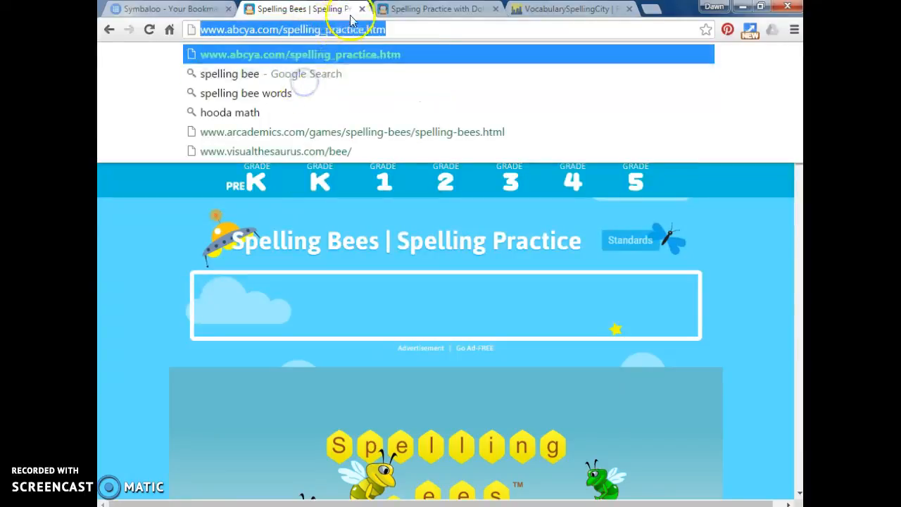
left_click(188, 9)
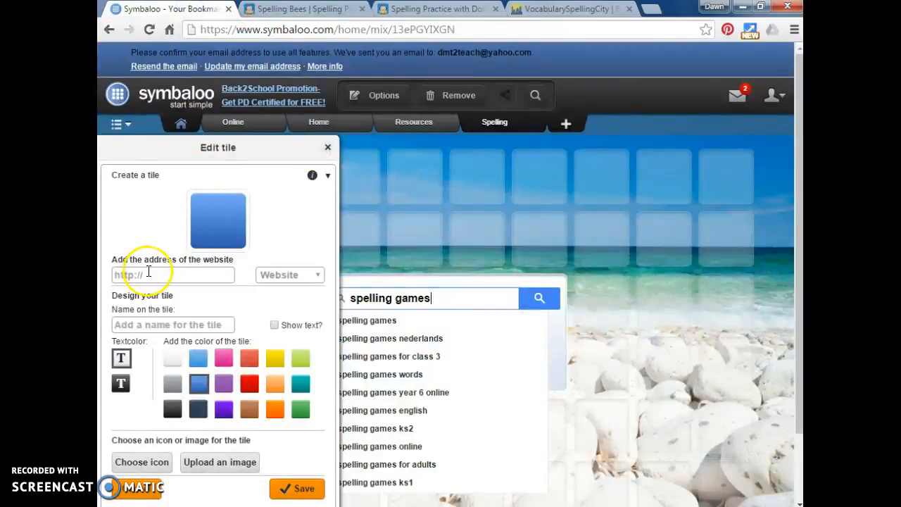
- Paste the ABCya address into the new tile's link field
left_click(149, 271)
right_click(149, 271)
left_click(174, 357)
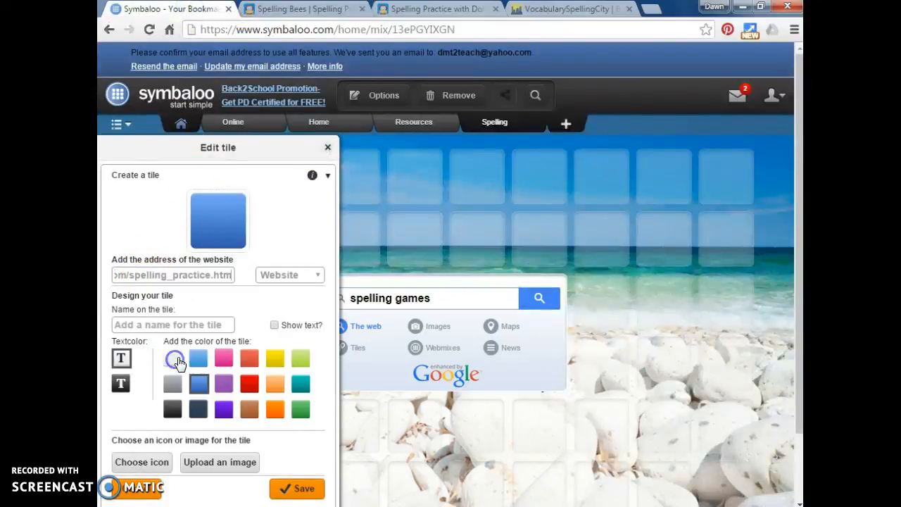
- Rename the tile to 'ABC ya' and make it light green
left_click(209, 323)
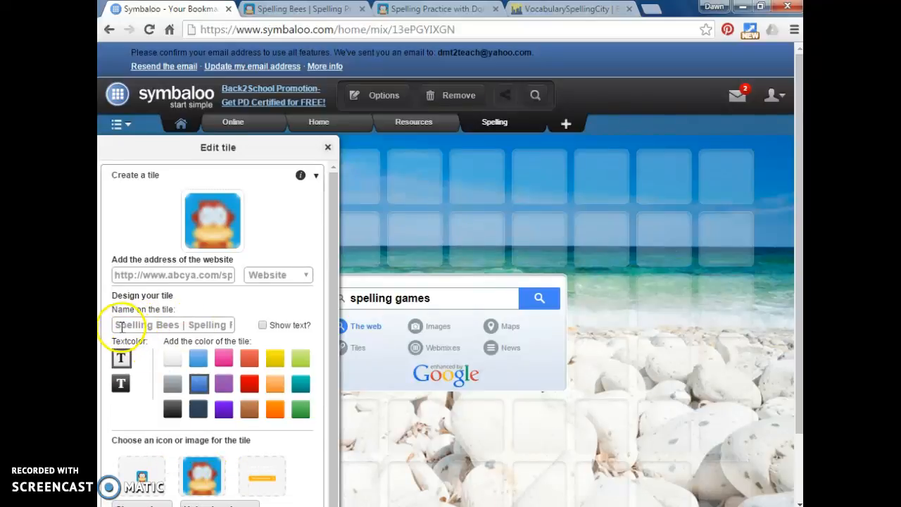
left_click_drag(115, 324, 266, 322)
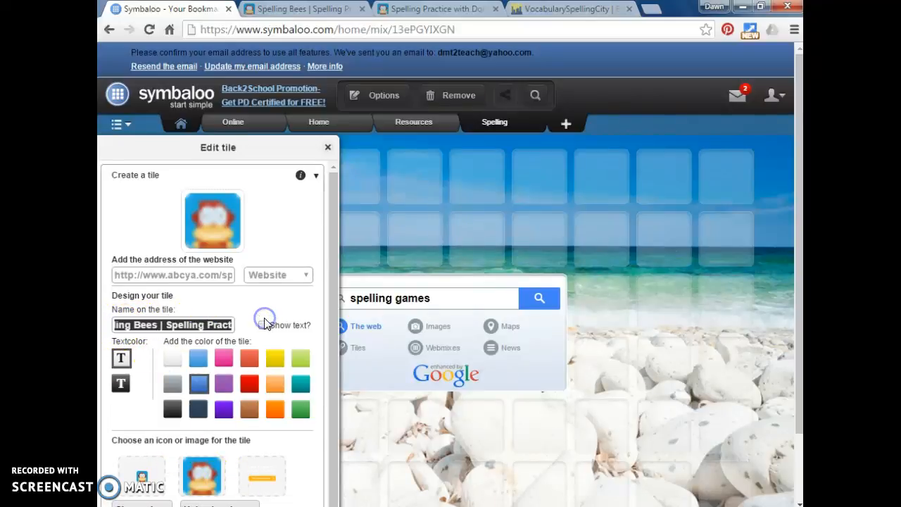
type("ABC ya")
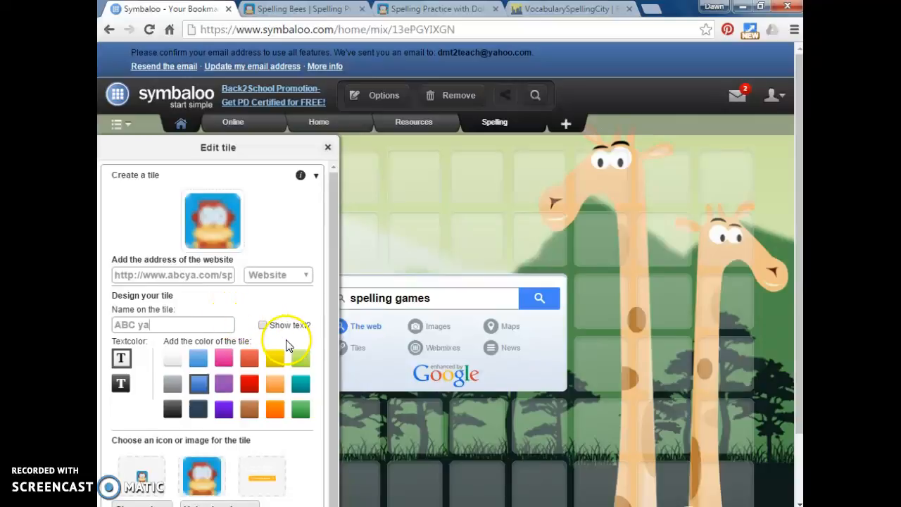
left_click(298, 358)
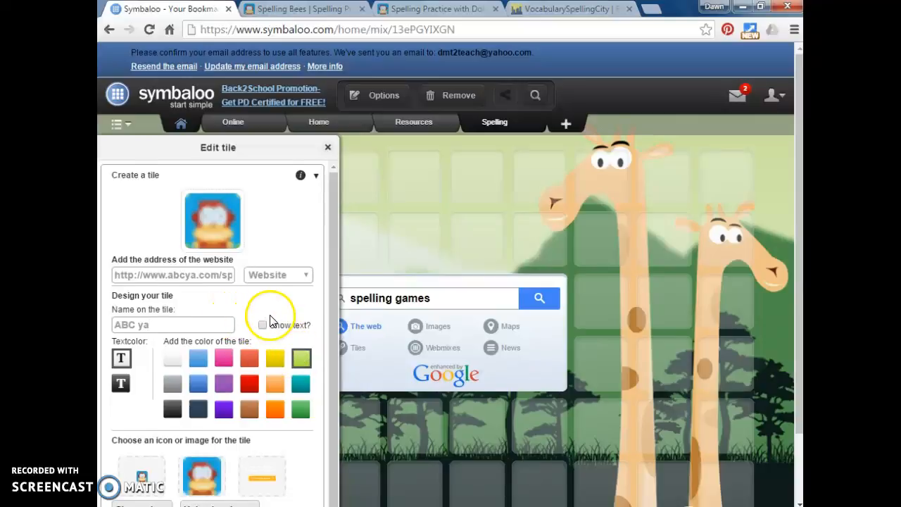
scroll(232, 247, "down", 1)
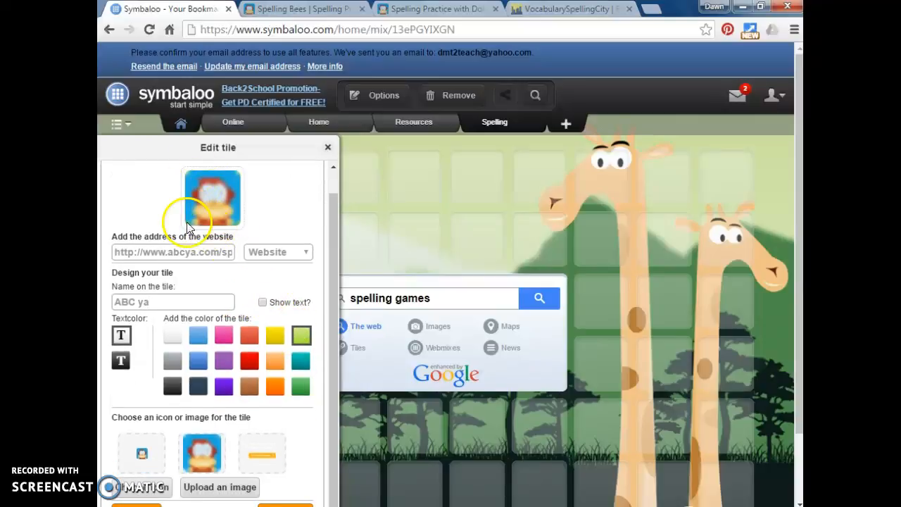
scroll(147, 422, "down", 1)
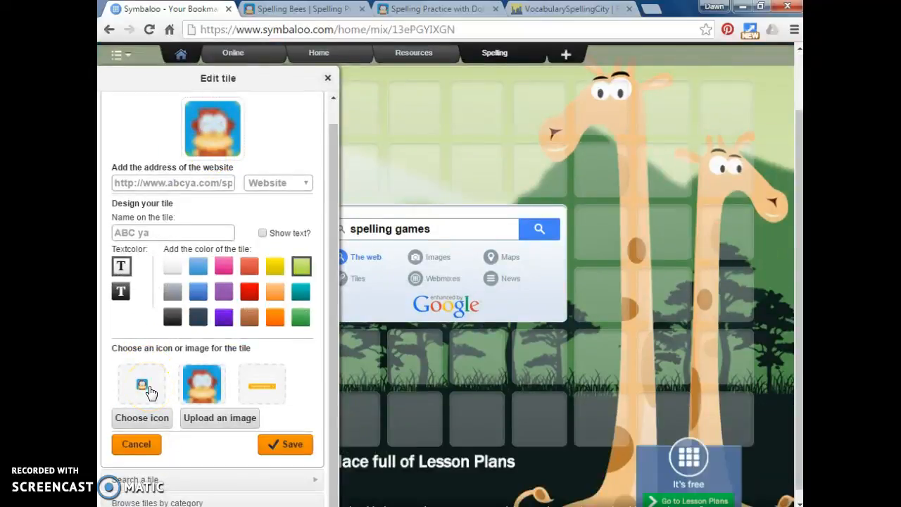
- Apply a cropped icon image, show the 'ABC ya' name, and save the tile
left_click(147, 391)
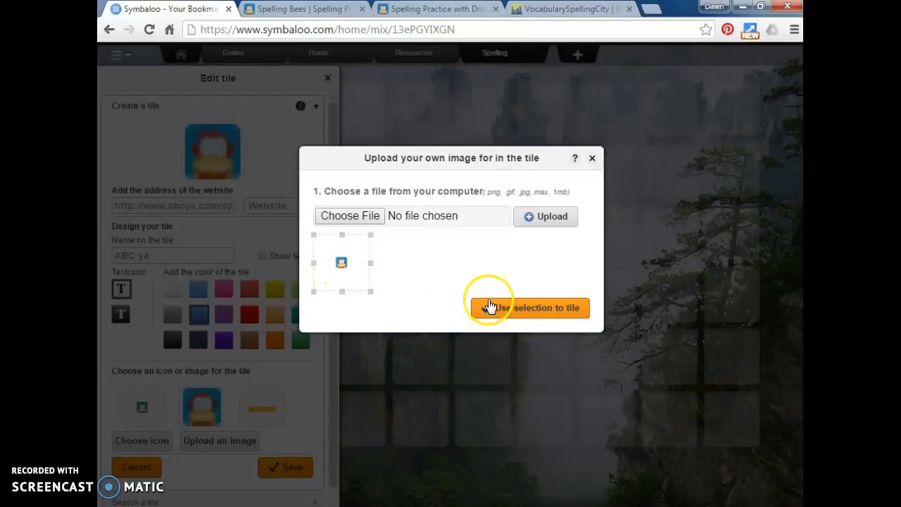
left_click(491, 307)
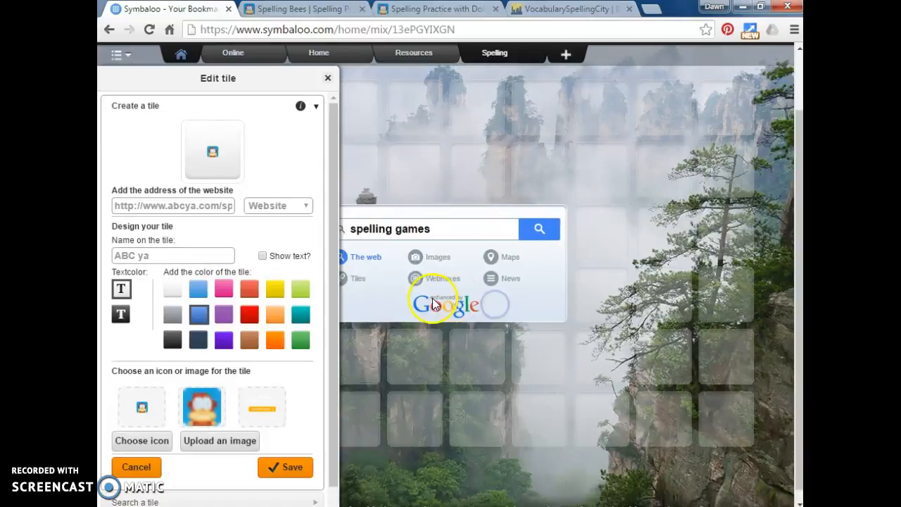
left_click(262, 256)
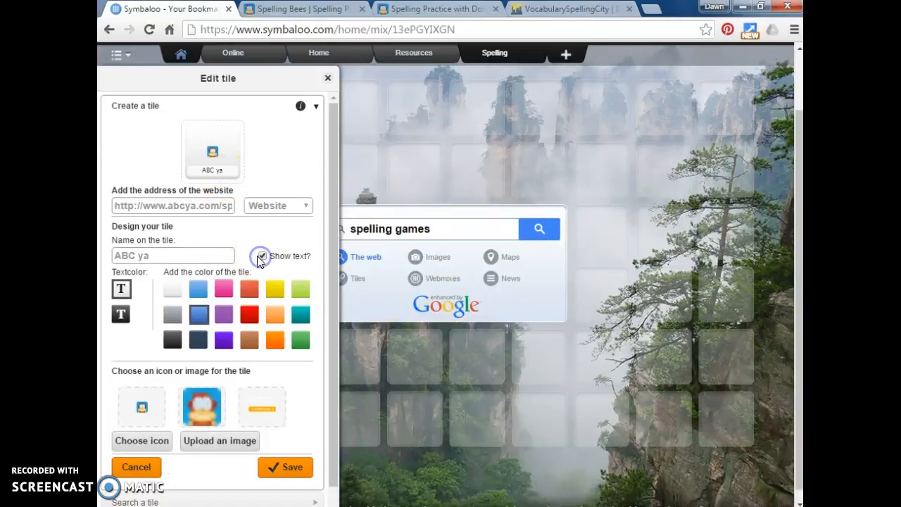
left_click(279, 468)
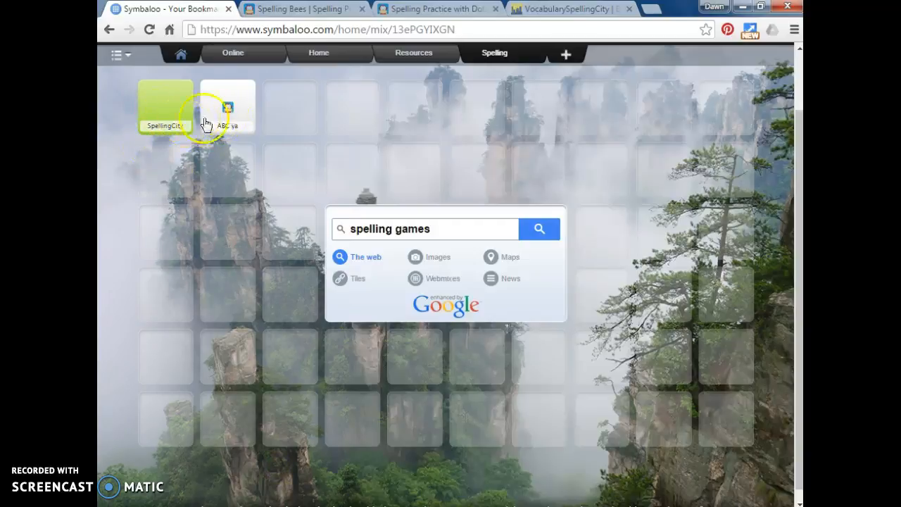
scroll(371, 143, "up", 2)
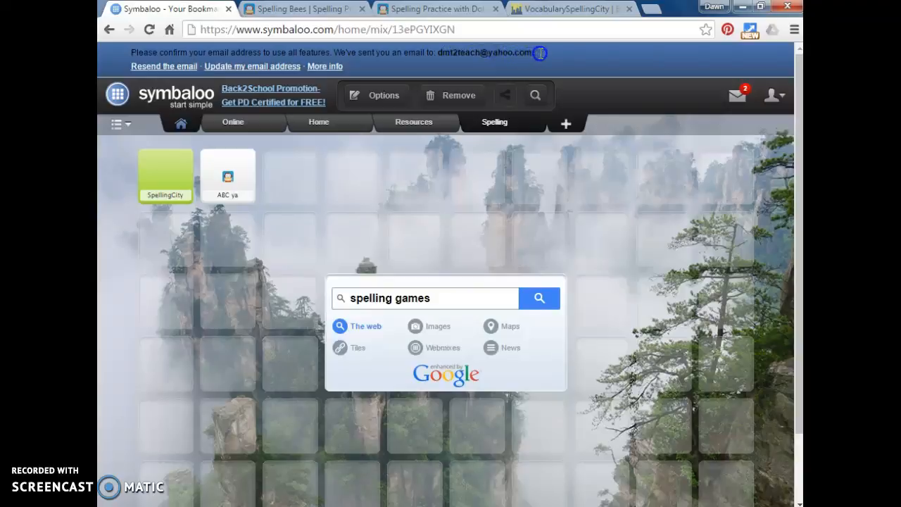
- Open the Welcome to Symbaloo email in Yahoo Mail and follow its verification link
left_click(651, 13)
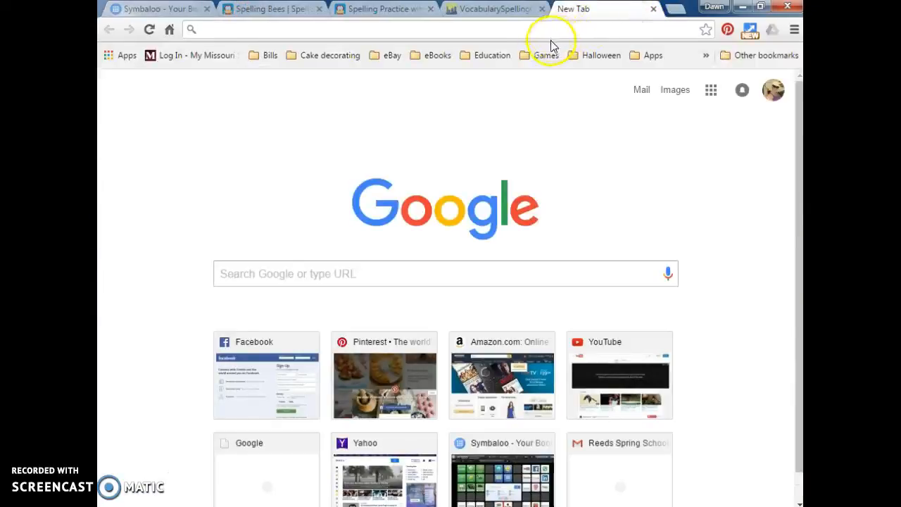
type("yahoo.com")
left_click(536, 54)
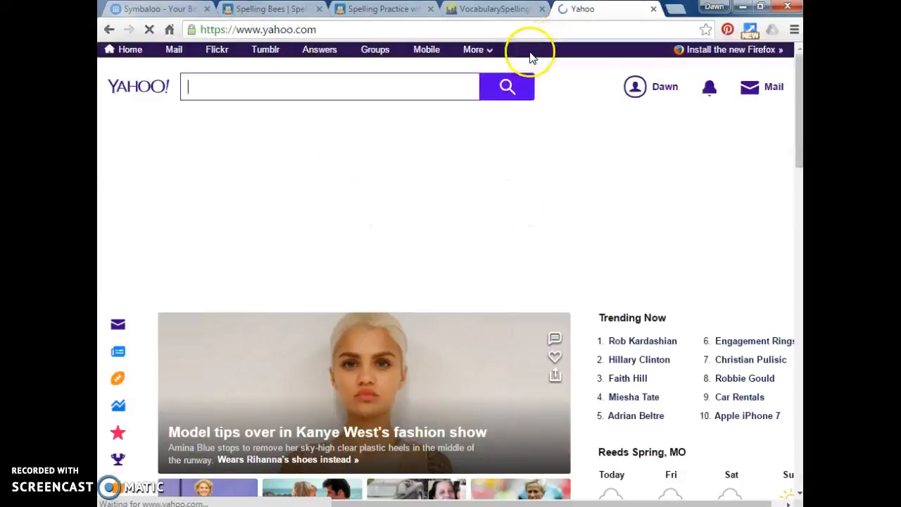
left_click(767, 93)
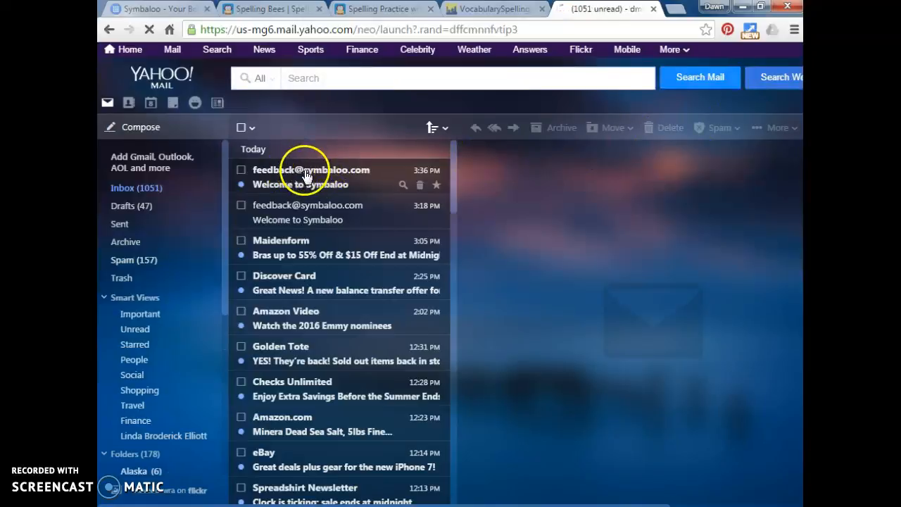
left_click(316, 171)
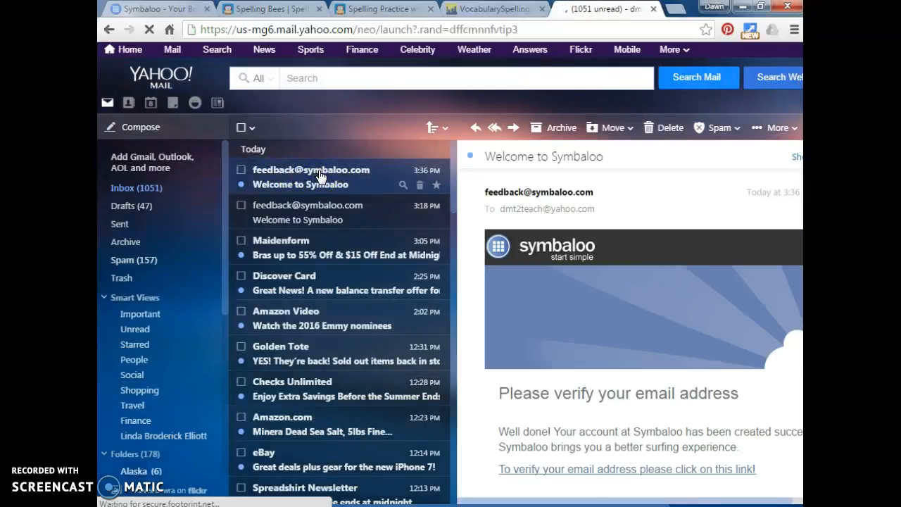
left_click(610, 469)
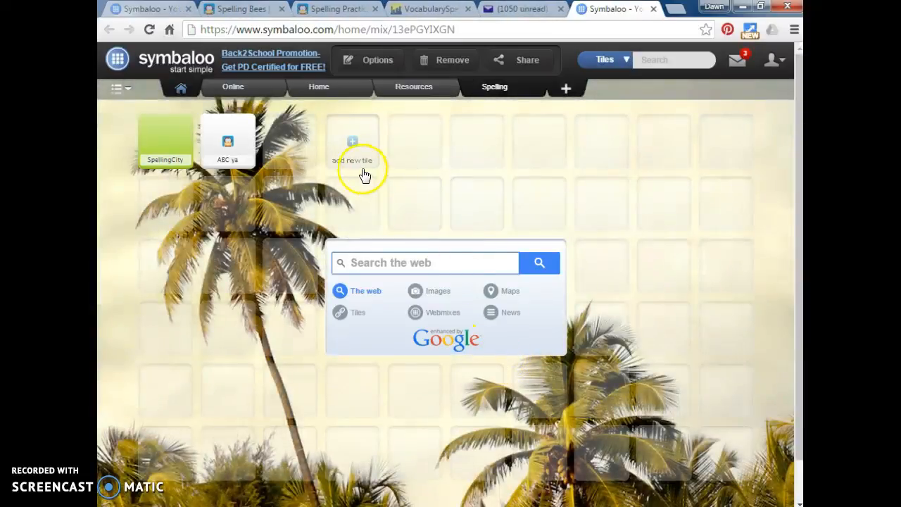
- Review the Spelling webmix's Share form: tags 'SpellingCity, ABC ya', shared publicly in the Gallery
left_click(509, 64)
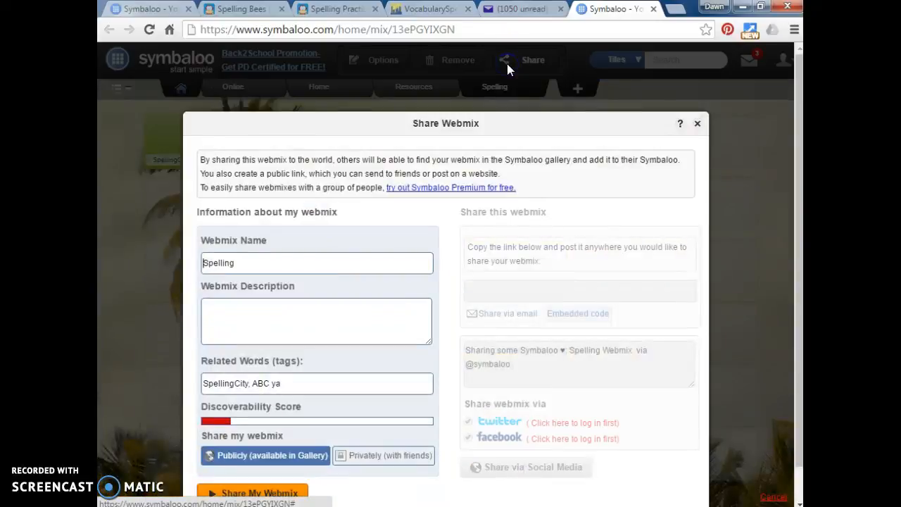
left_click(309, 263)
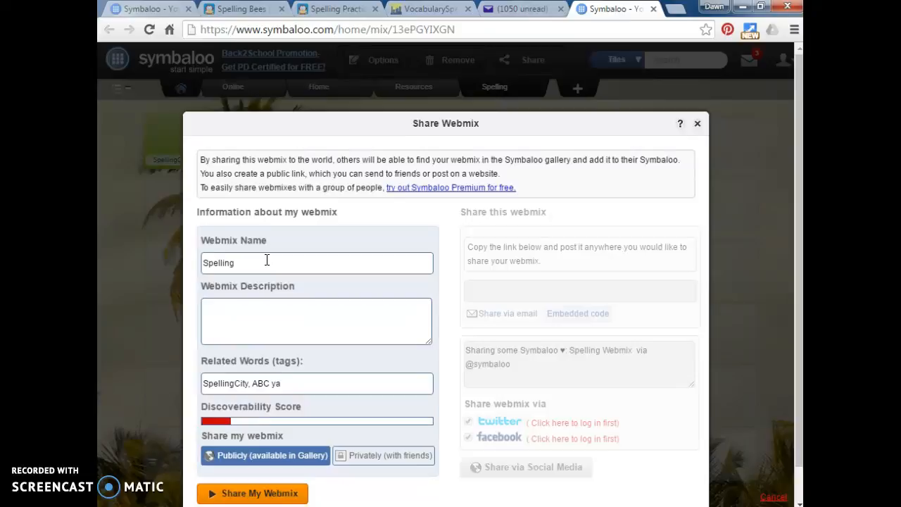
scroll(266, 260, "down", 1)
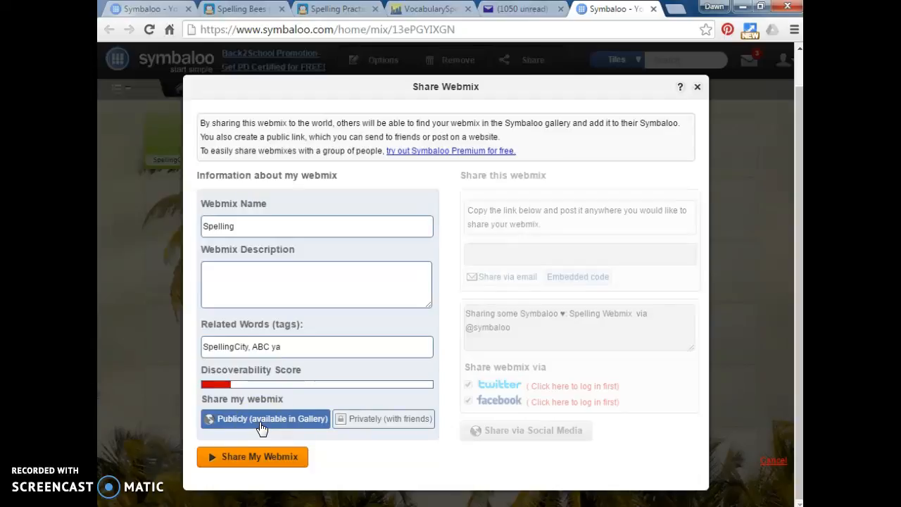
scroll(260, 428, "up", 1)
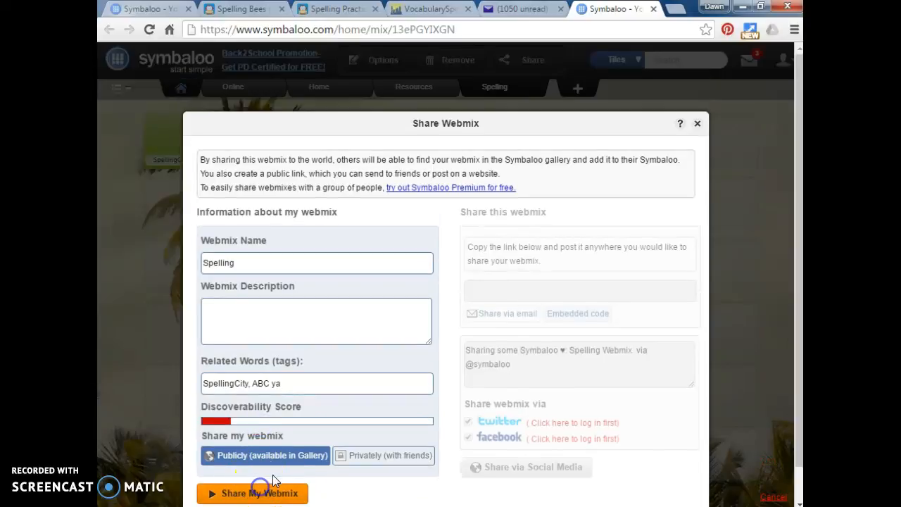
left_click(302, 465)
scroll(301, 454, "down", 1)
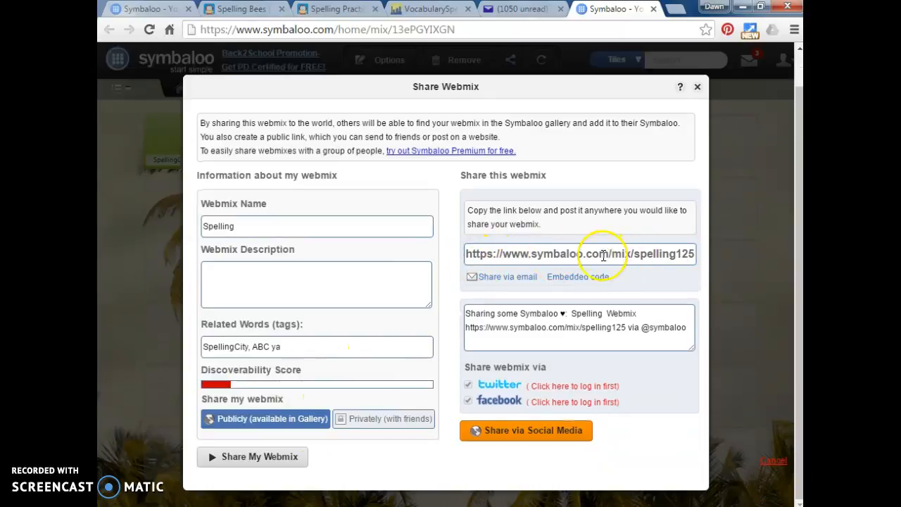
left_click(537, 256)
triple_click(538, 256)
right_click(528, 258)
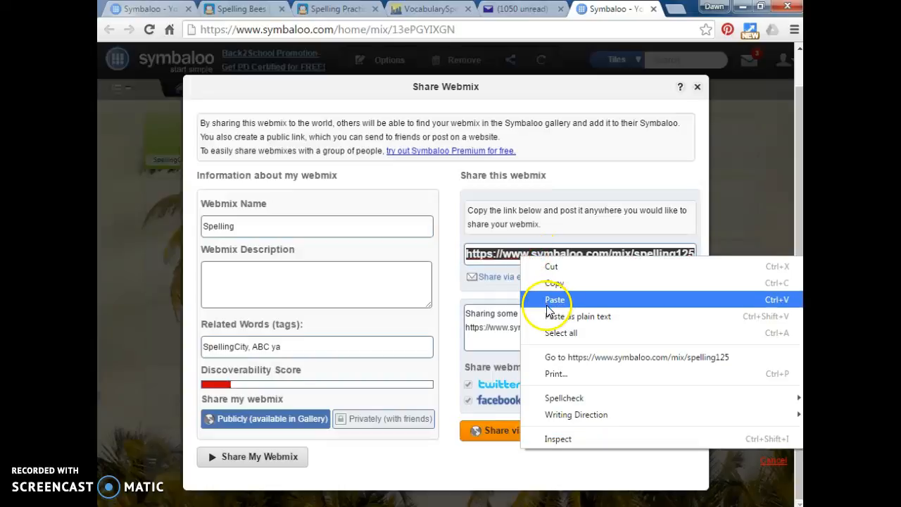
left_click(548, 282)
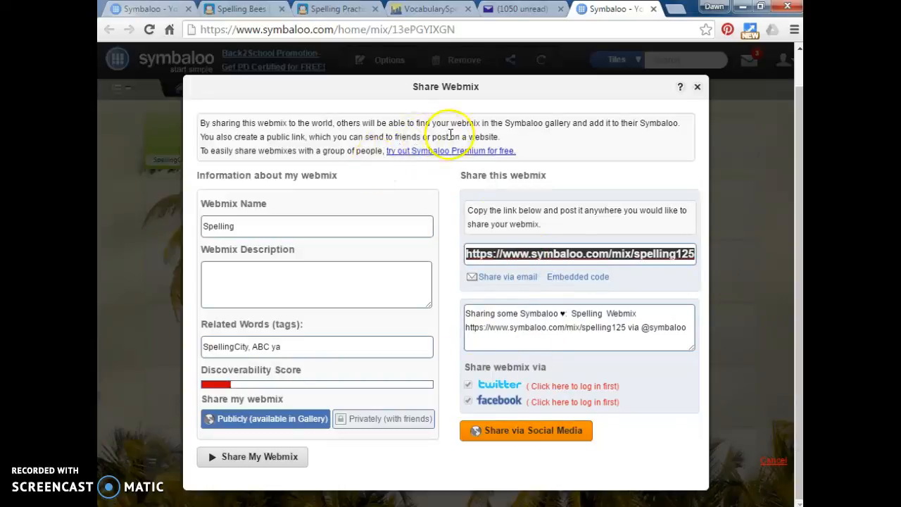
left_click(674, 10)
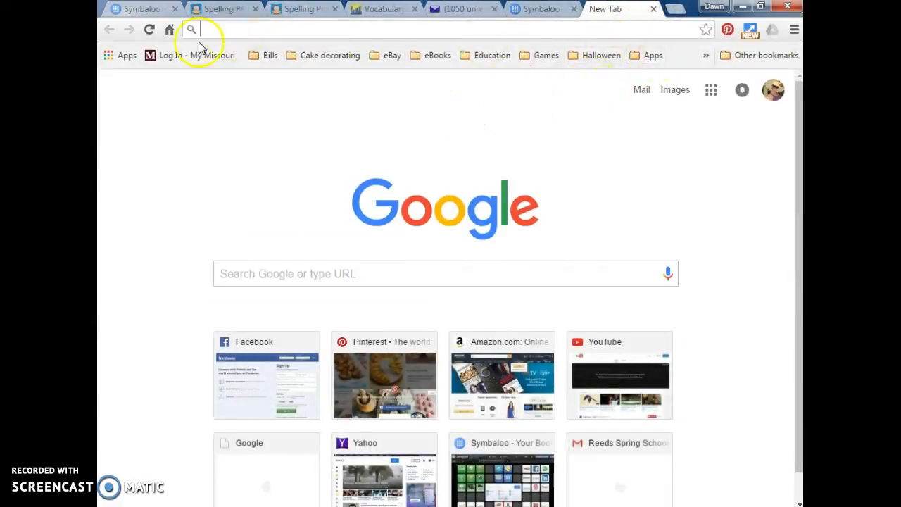
- Go from rs-wolves.com to the Elementary School's Staff > Edlio Login page
left_click(169, 28)
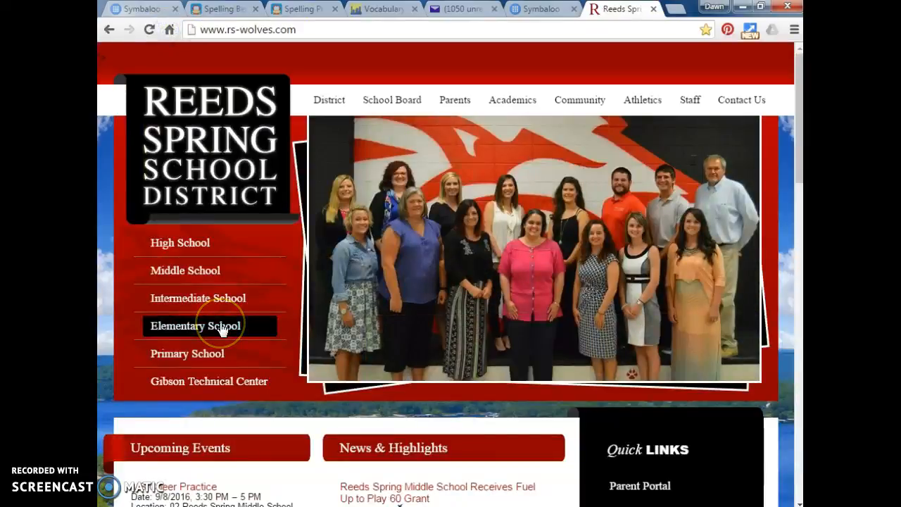
left_click(220, 325)
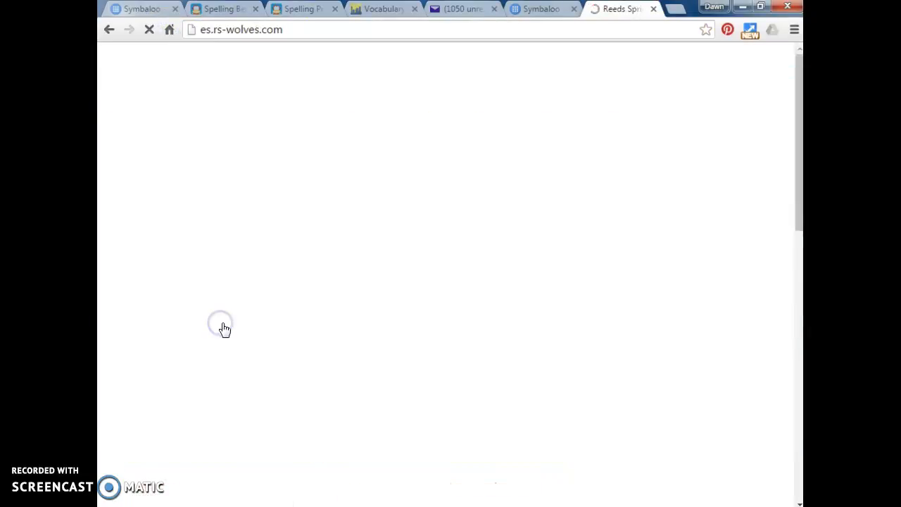
mouse_move(632, 117)
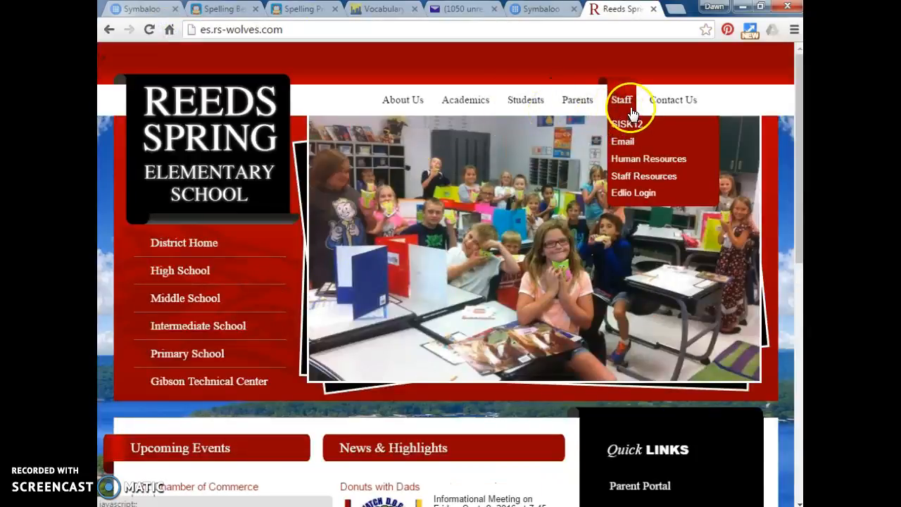
left_click(619, 194)
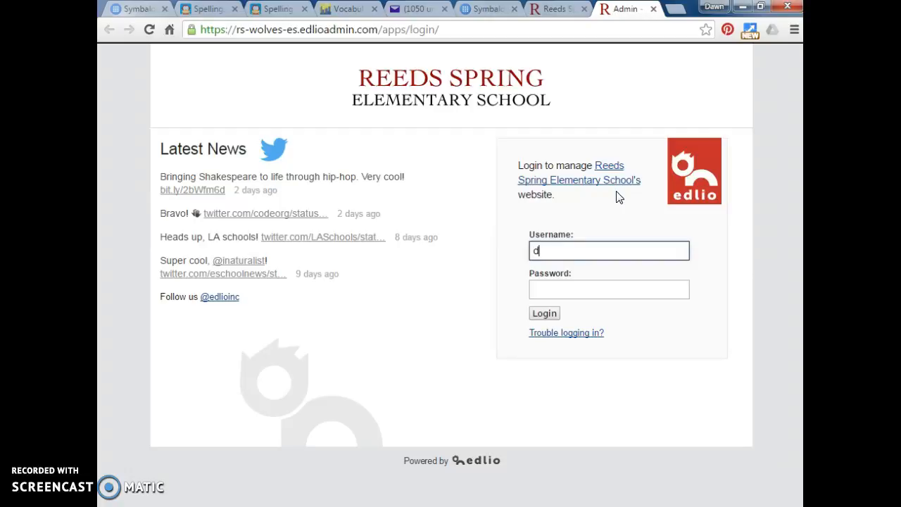
- Sign in to Edlio with the staff username and password
type("er")
key("Tab")
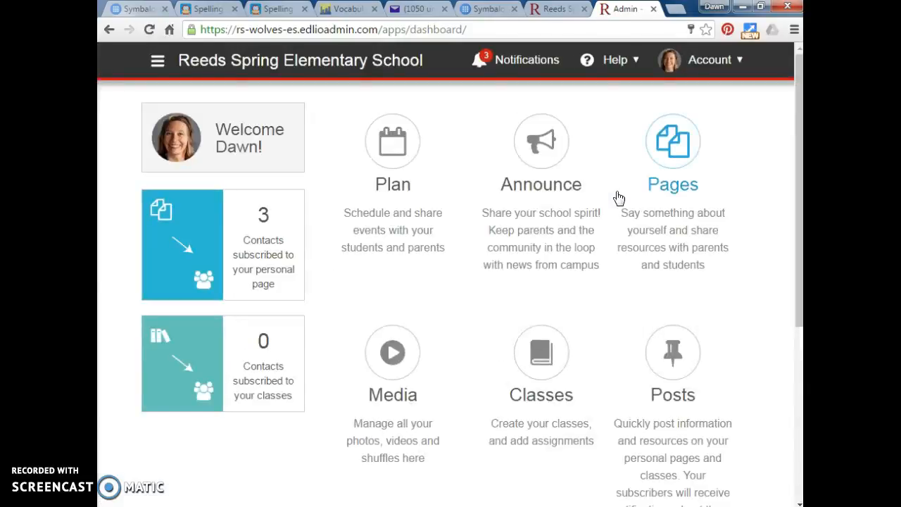
left_click(402, 123)
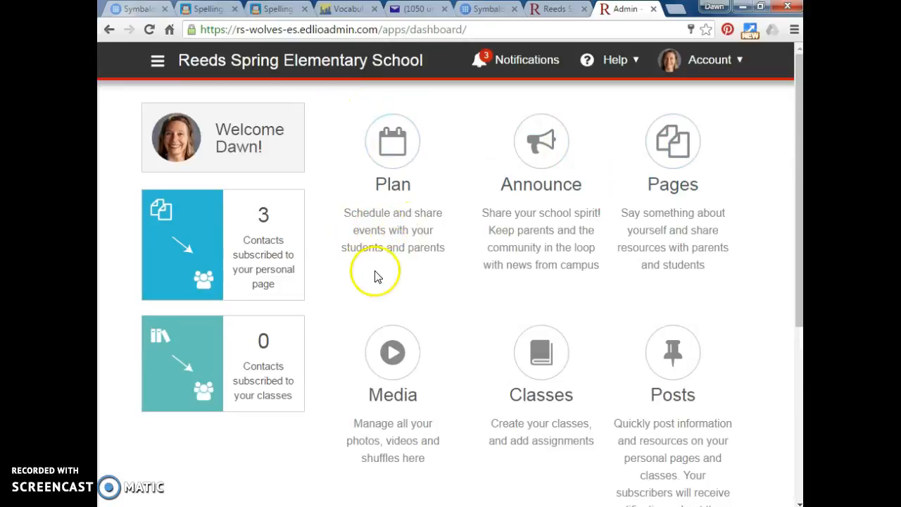
- Open the Links page from the personal pages list in the site menu
left_click(162, 64)
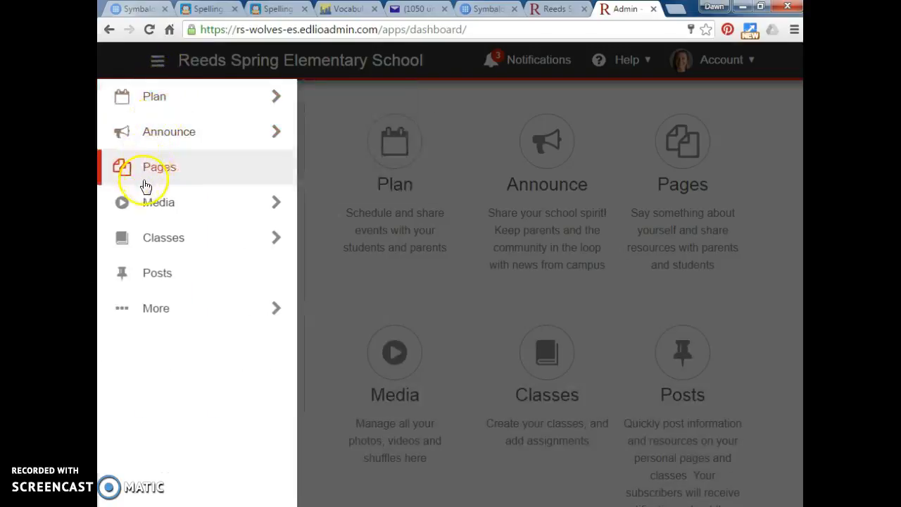
mouse_move(142, 210)
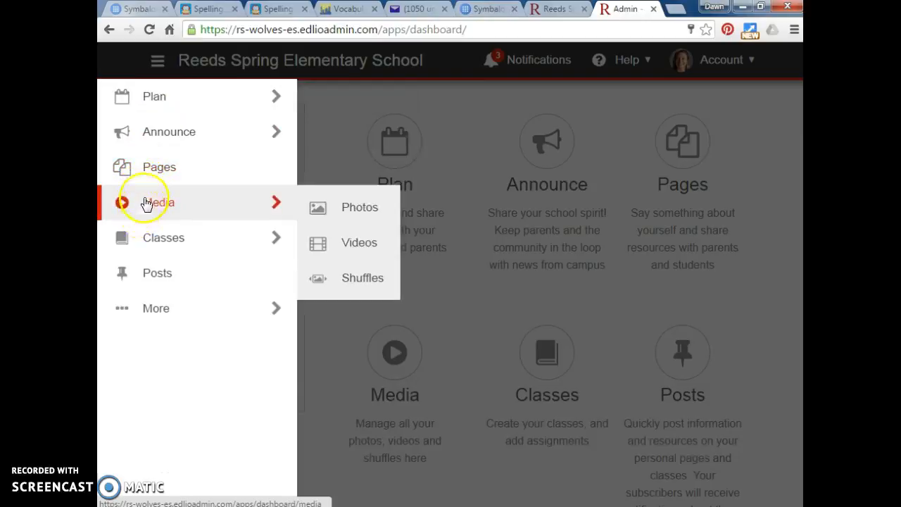
left_click(161, 170)
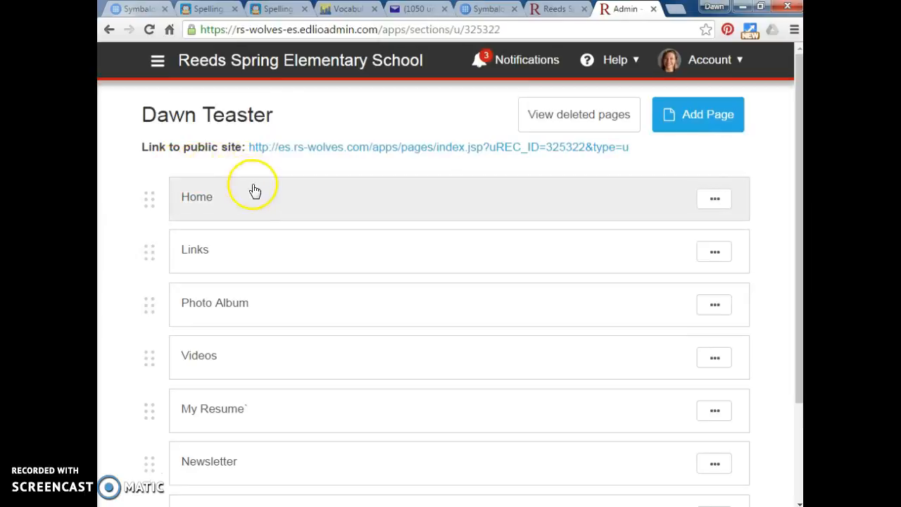
left_click(189, 248)
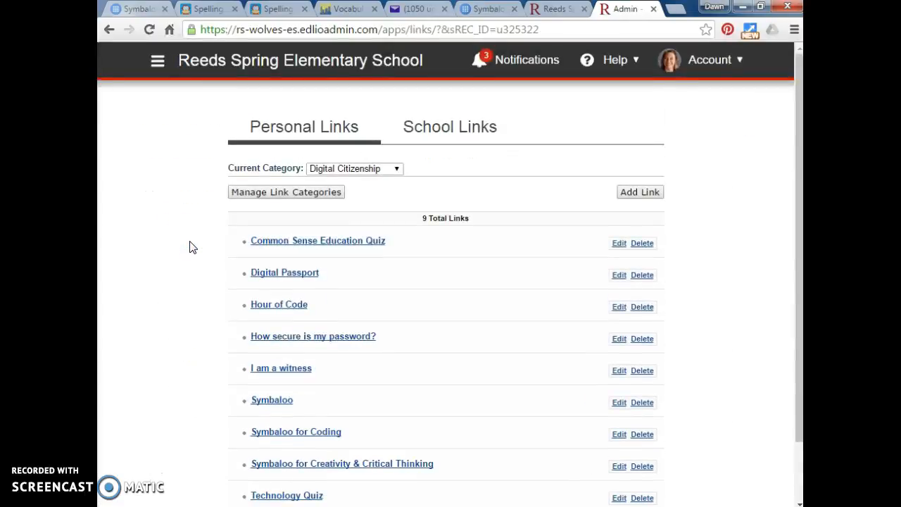
scroll(190, 244, "down", 1)
scroll(189, 244, "up", 1)
left_click(628, 195)
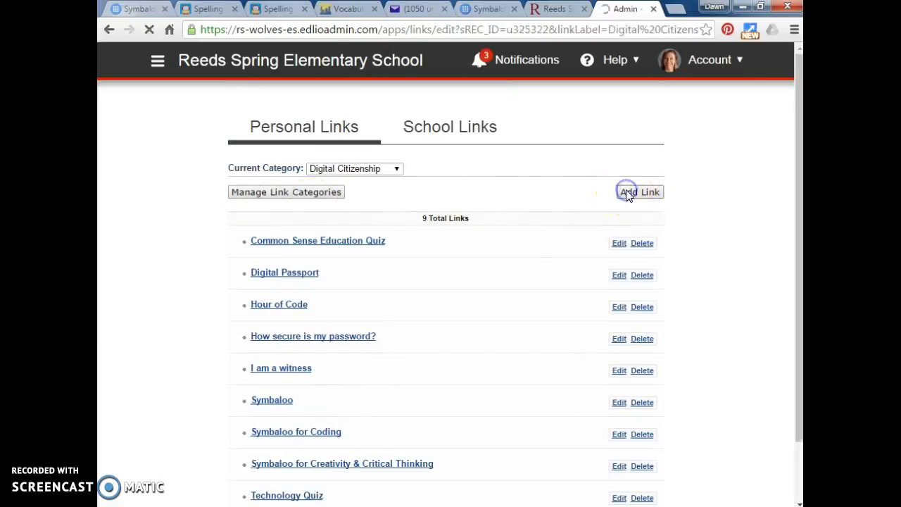
left_click(344, 288)
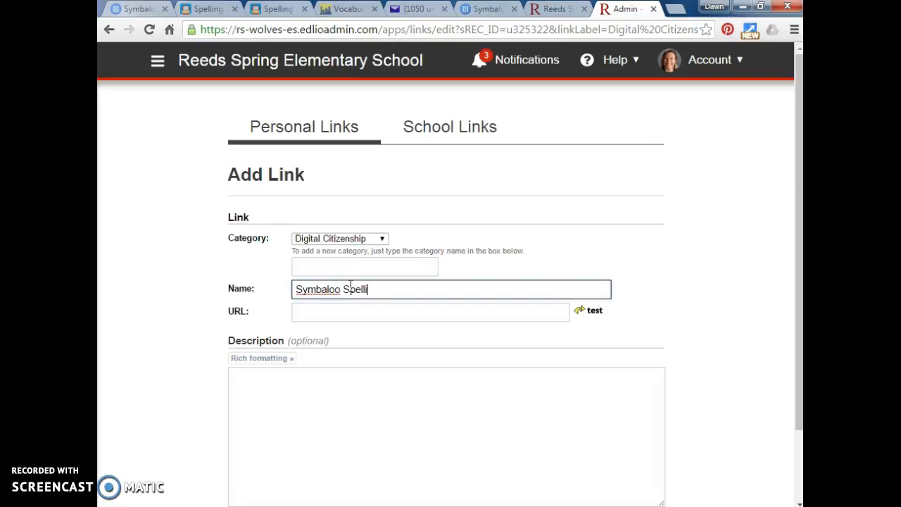
left_click(323, 312)
right_click(324, 312)
left_click(347, 401)
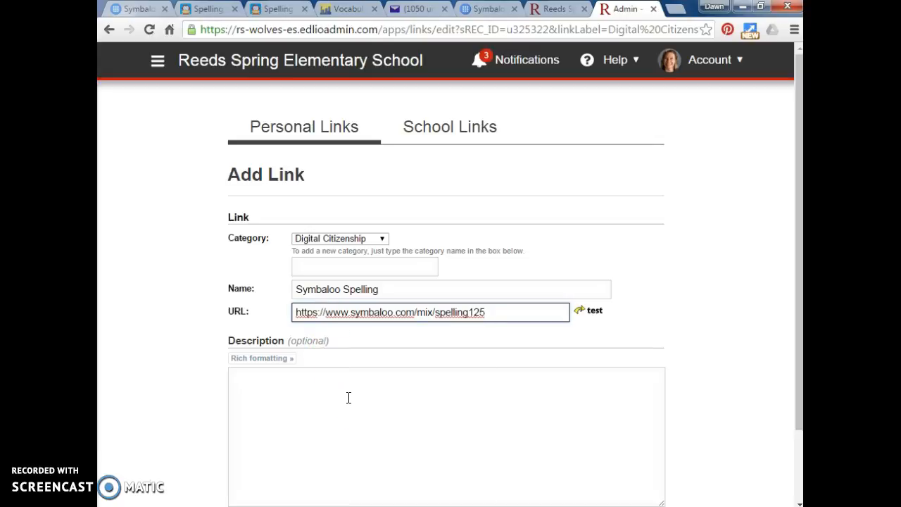
left_click(586, 311)
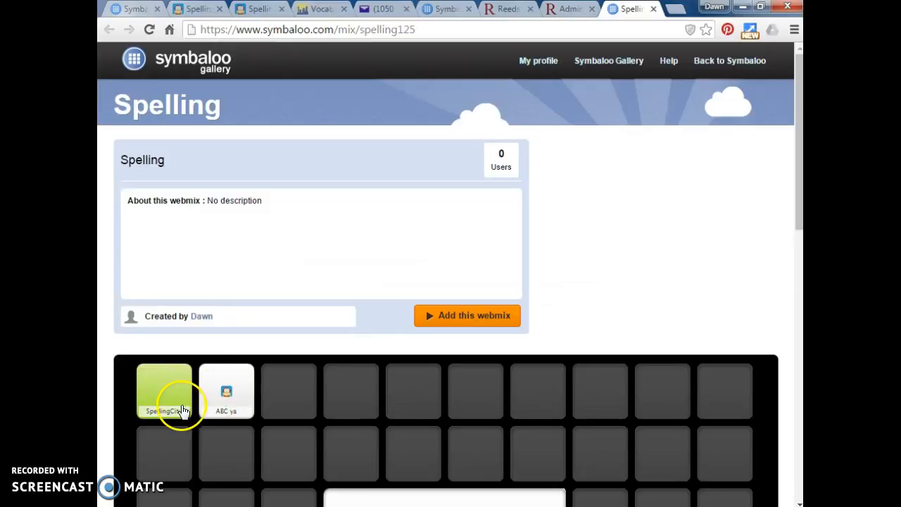
- Look over the public Spelling webmix, then close its tab to return to the Add Link form
scroll(398, 359, "down", 5)
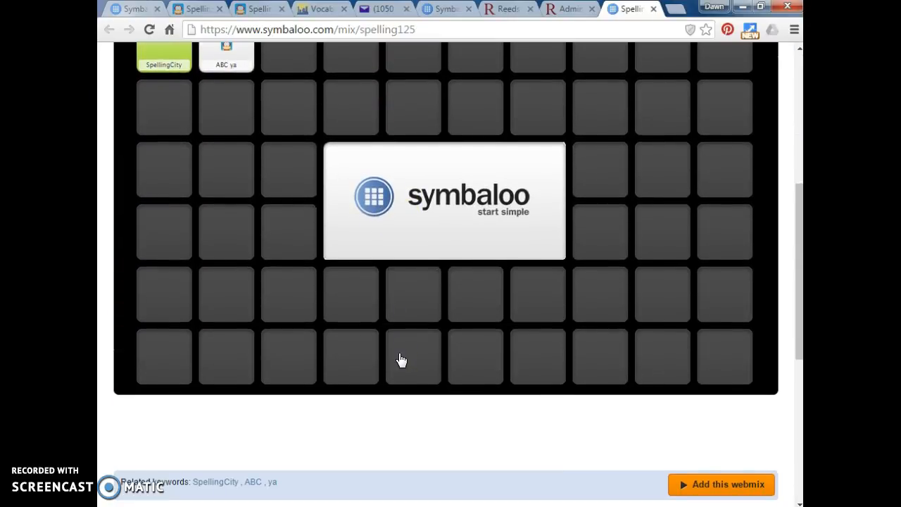
scroll(401, 360, "up", 3)
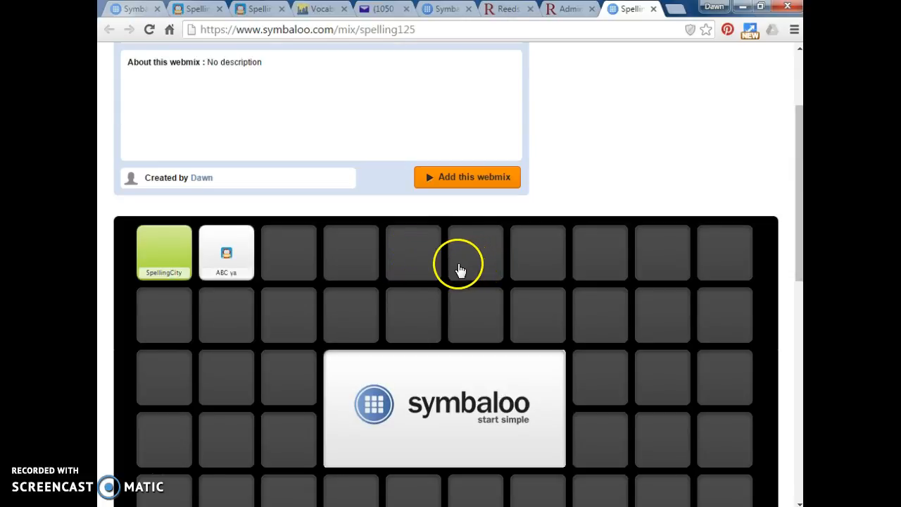
left_click(654, 9)
scroll(620, 204, "down", 2)
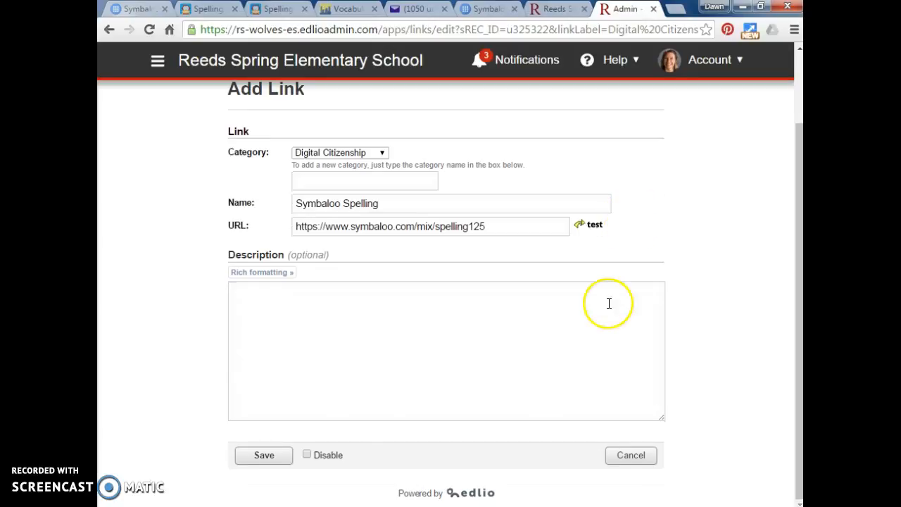
- Save the Symbaloo Spelling link into Digital Citizenship and switch back to the Symbaloo tab
left_click(257, 455)
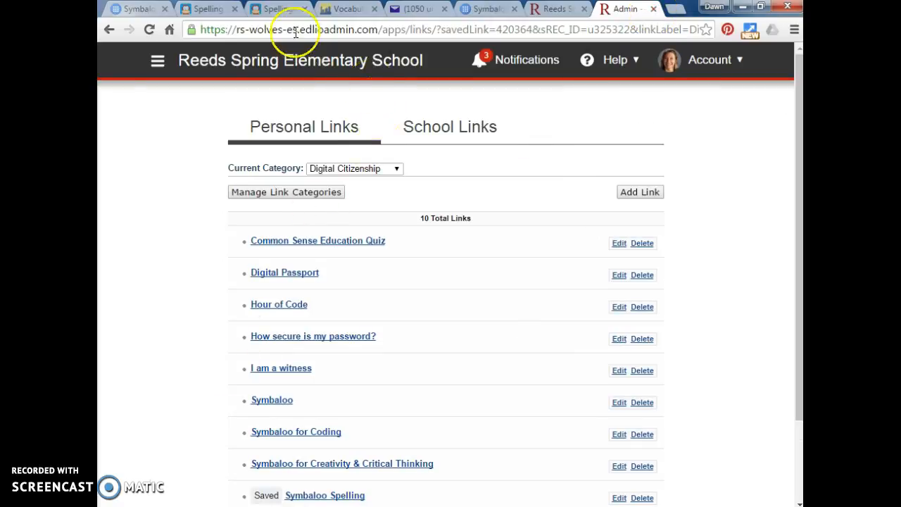
left_click(139, 9)
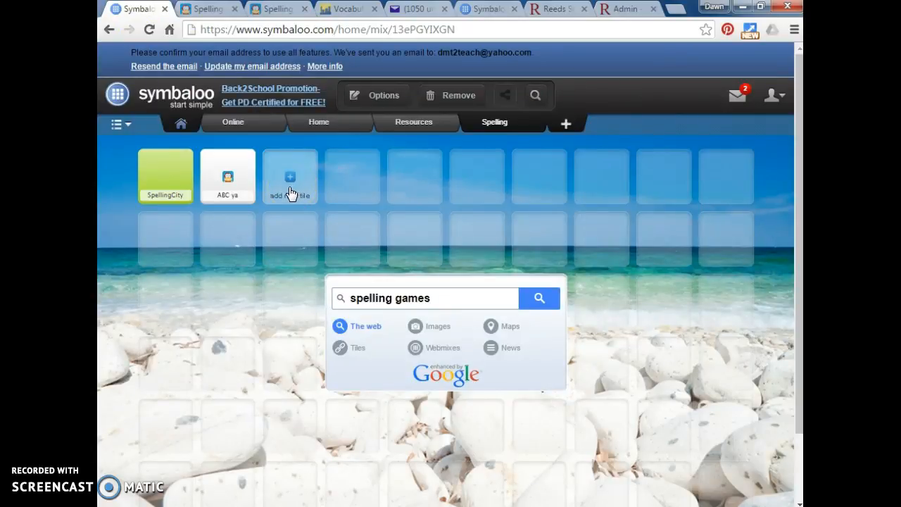
- Search 'spelling games' and open the PBS KIDS Spelling Games result
left_click(294, 192)
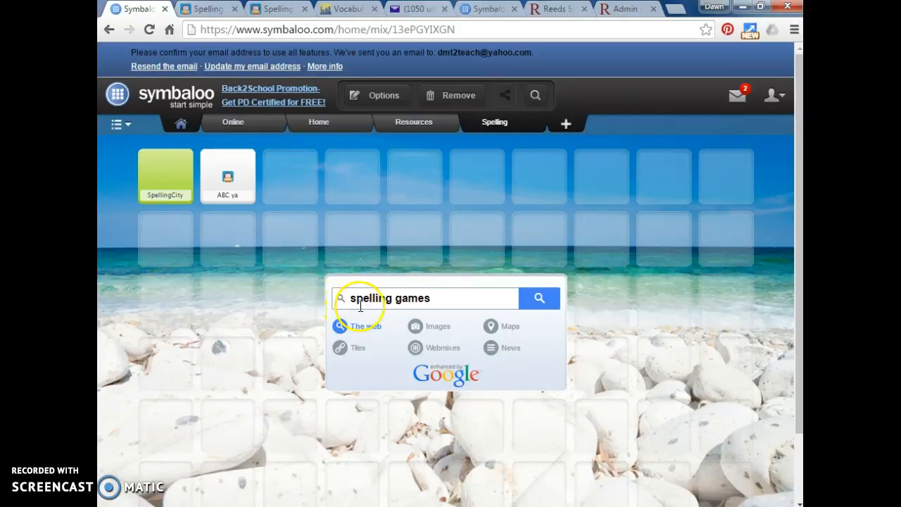
left_click(535, 300)
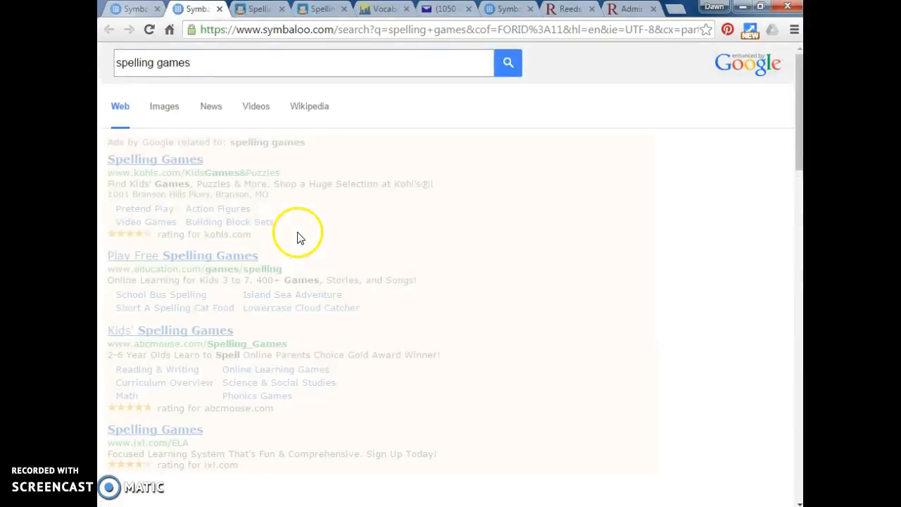
scroll(297, 238, "down", 7)
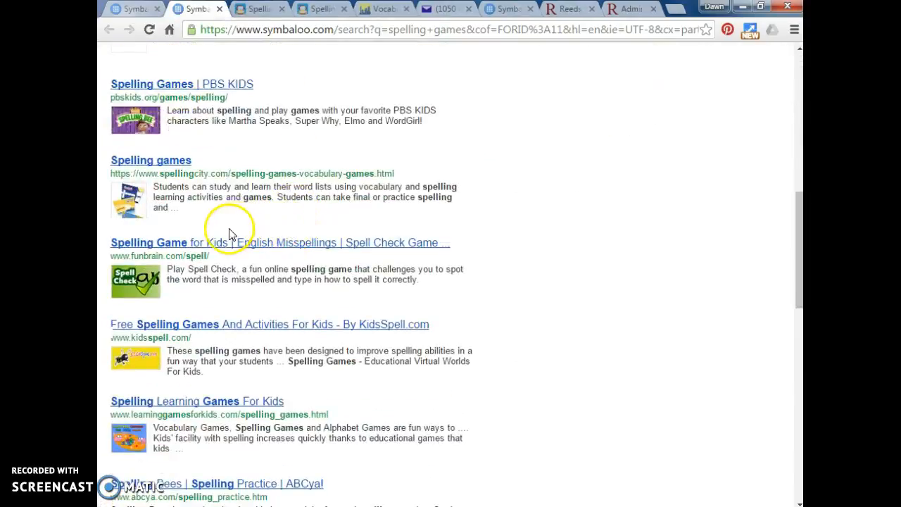
left_click(176, 84)
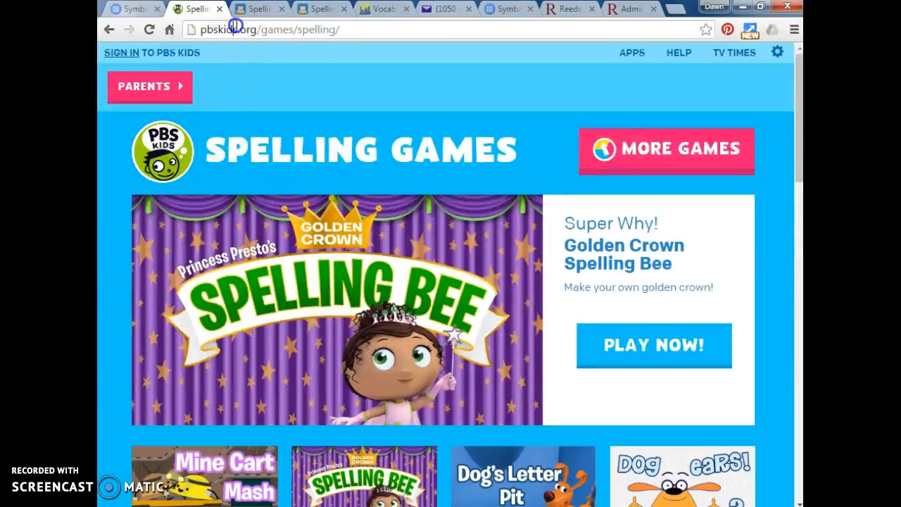
- Copy the pbskids.org/games/spelling/ address and return to the Spelling webmix
left_click(236, 29)
right_click(236, 29)
left_click(266, 79)
left_click(135, 8)
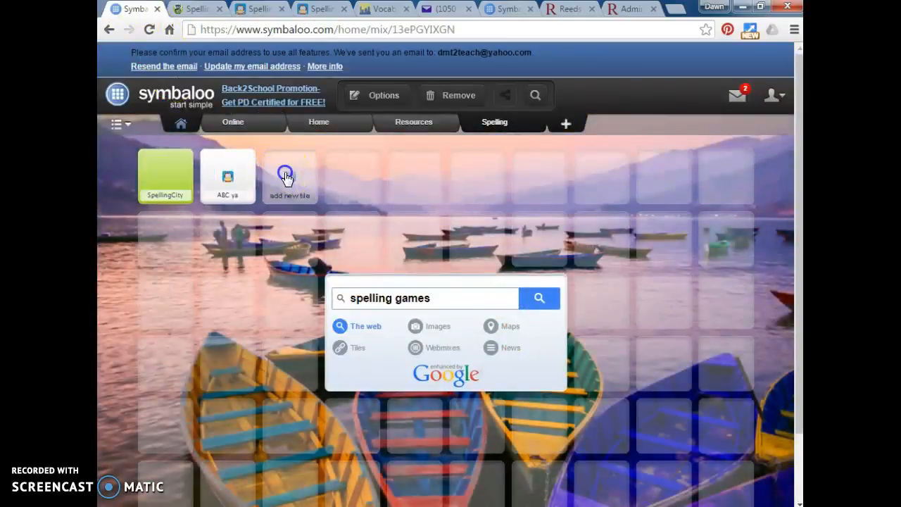
- Create a lime green 'Pbs Kids' tile with text shown, linking to pbskids.org/games/spelling/, after ABC ya
left_click(285, 176)
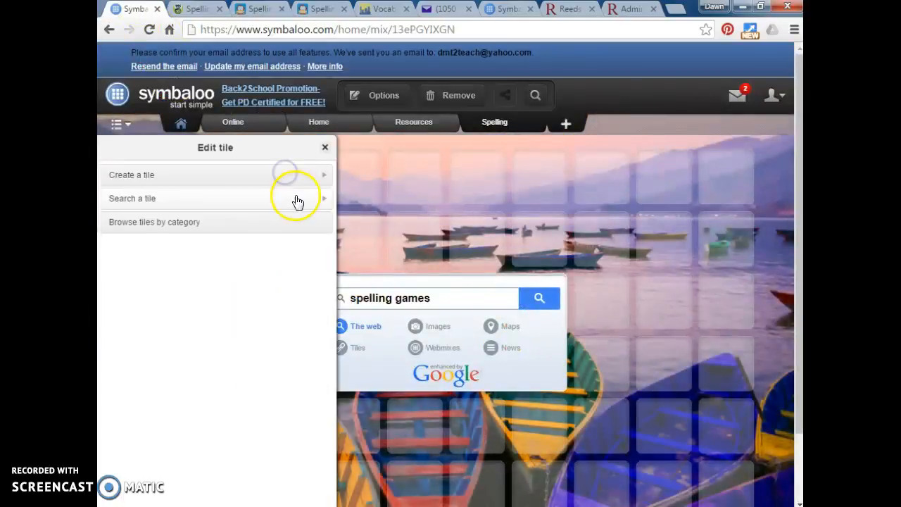
left_click(196, 180)
right_click(166, 274)
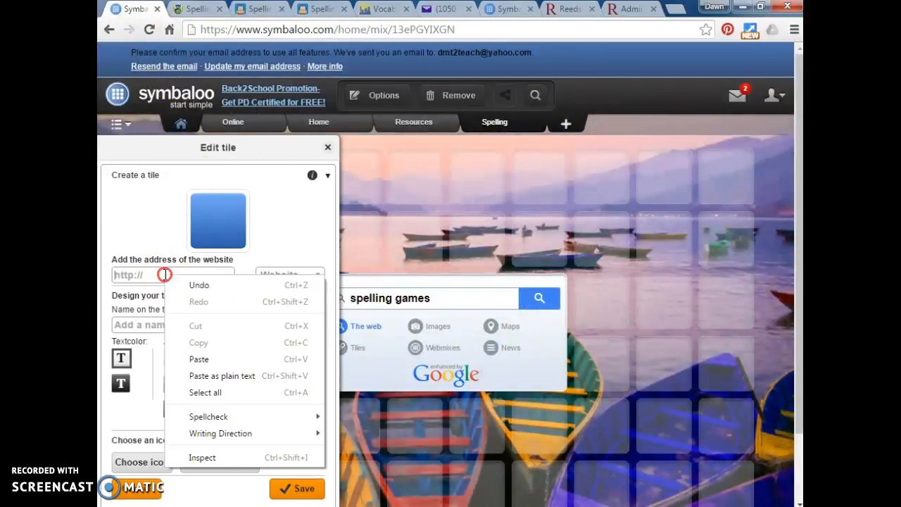
left_click(197, 345)
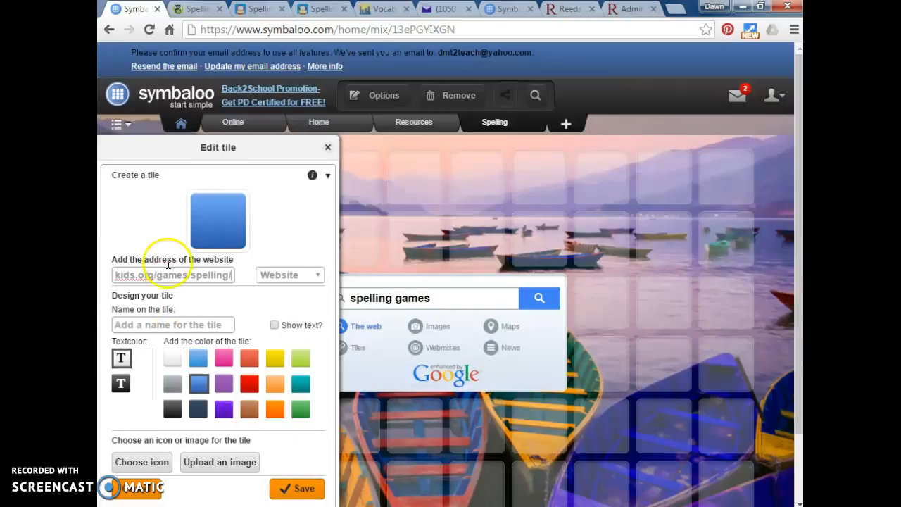
left_click(173, 325)
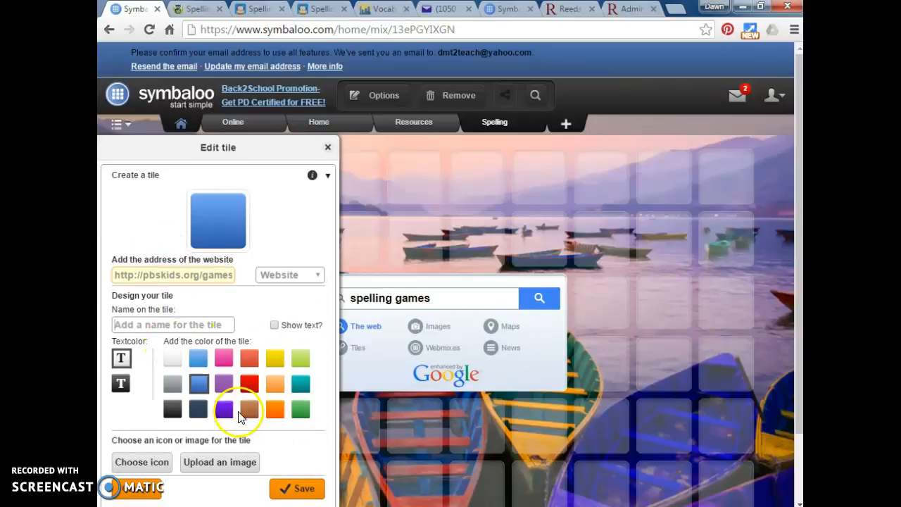
type("Pbs Kids")
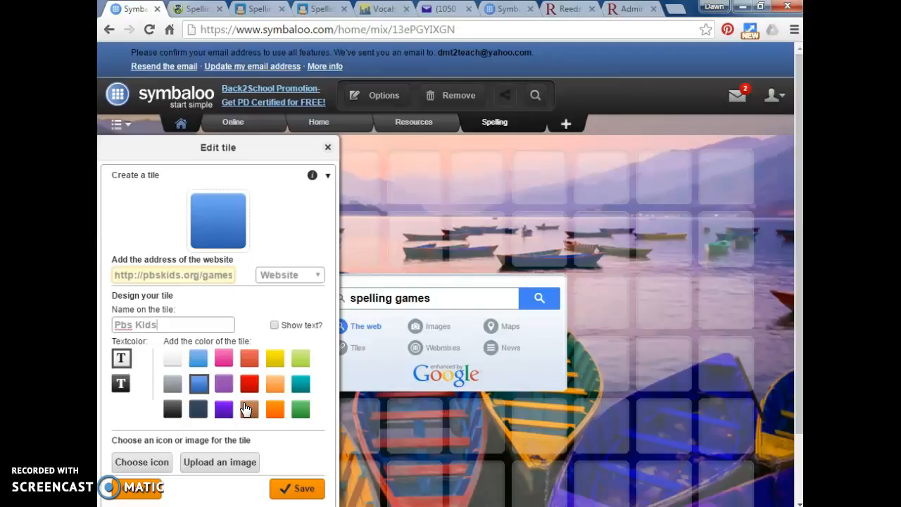
left_click(301, 358)
left_click(274, 325)
left_click(292, 490)
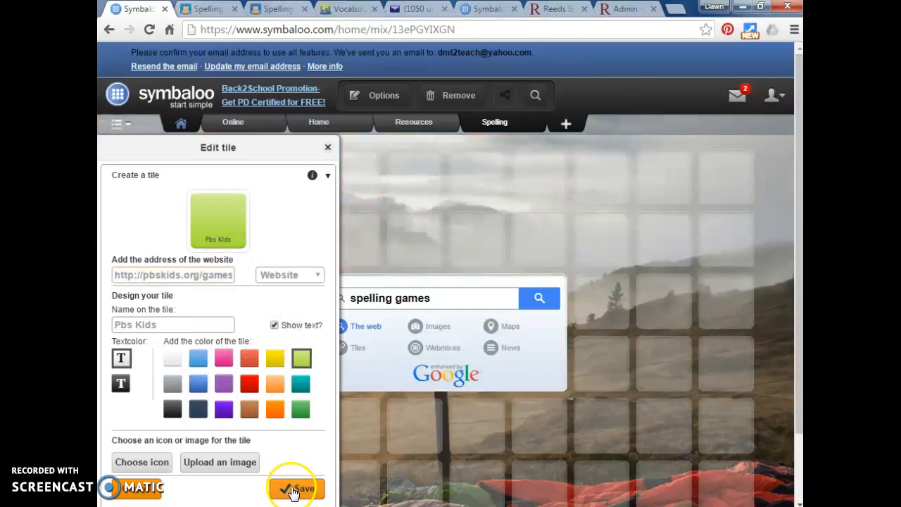
left_click(294, 492)
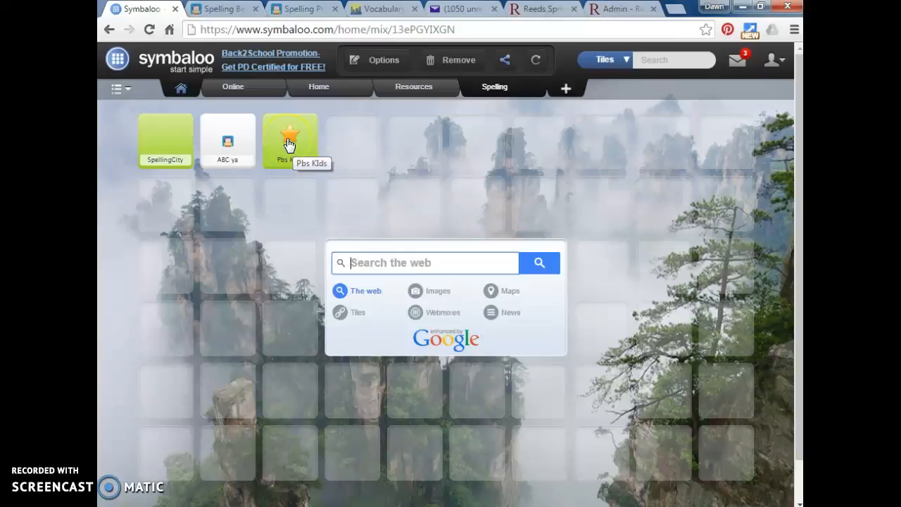
- Update the shared Spelling webmix so its published version includes the Pbs Kids tile
left_click(535, 64)
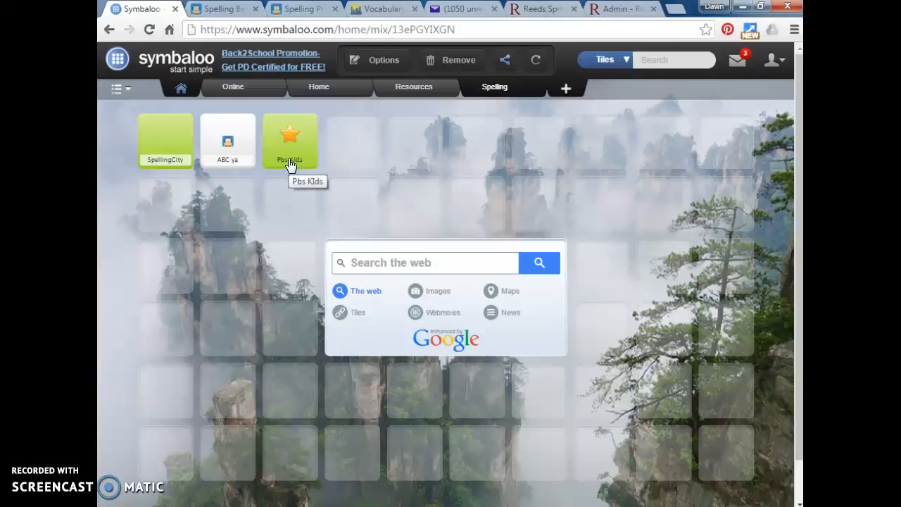
left_click(323, 157)
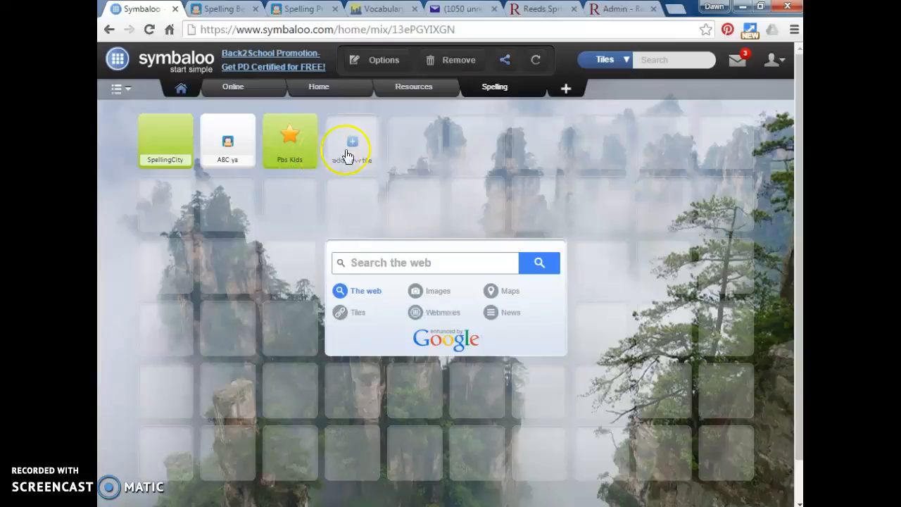